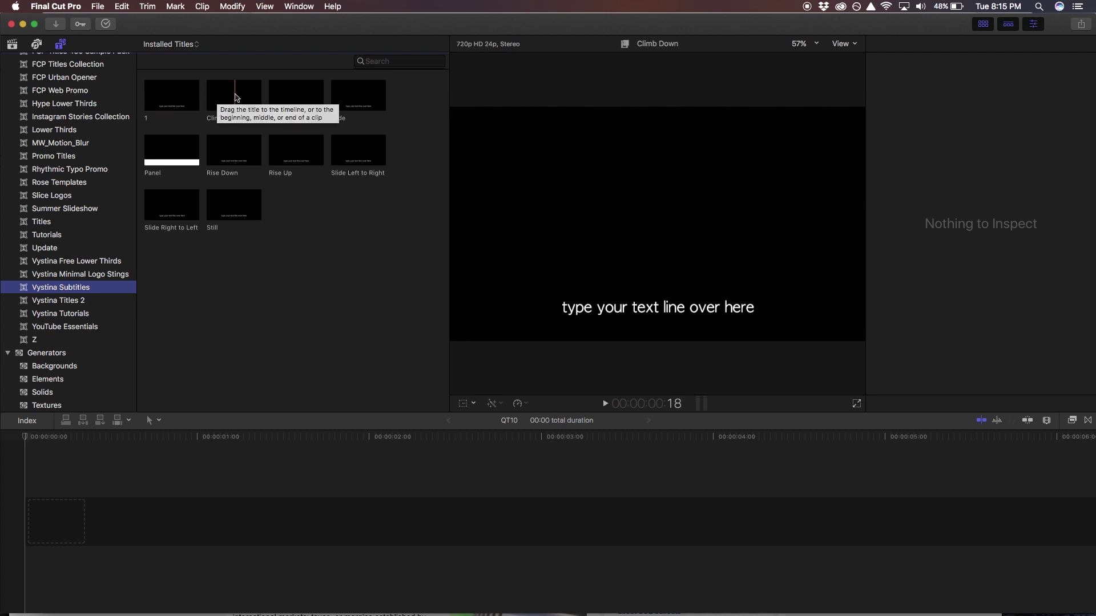
- Add the Rise Up title from Vystina Subtitles to the timeline, lengthen it to 02:12 and play its start
click(296, 159)
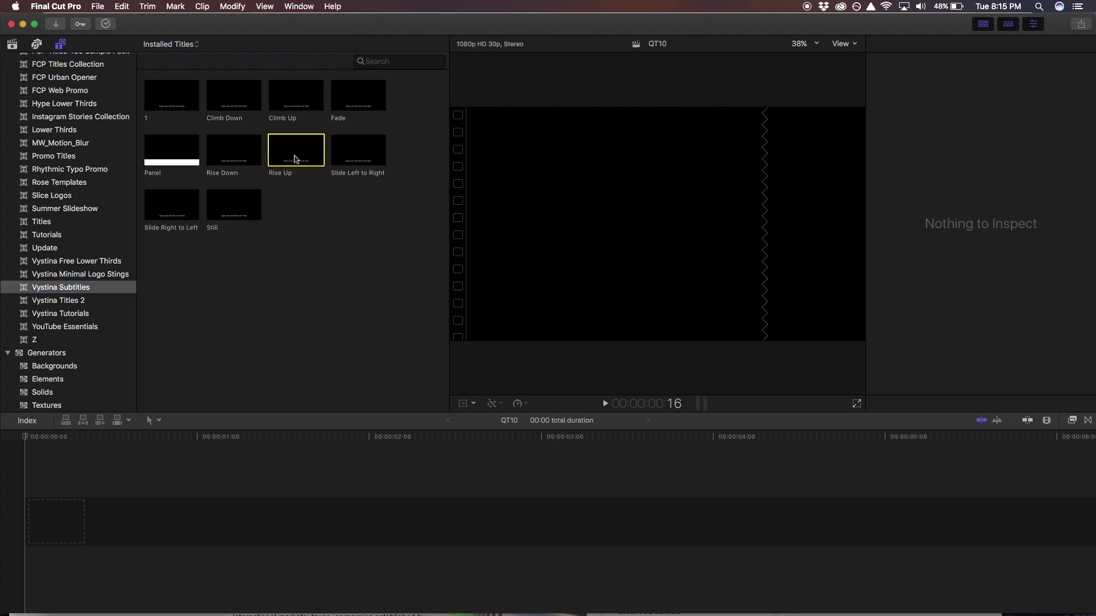
drag(296, 159, 52, 520)
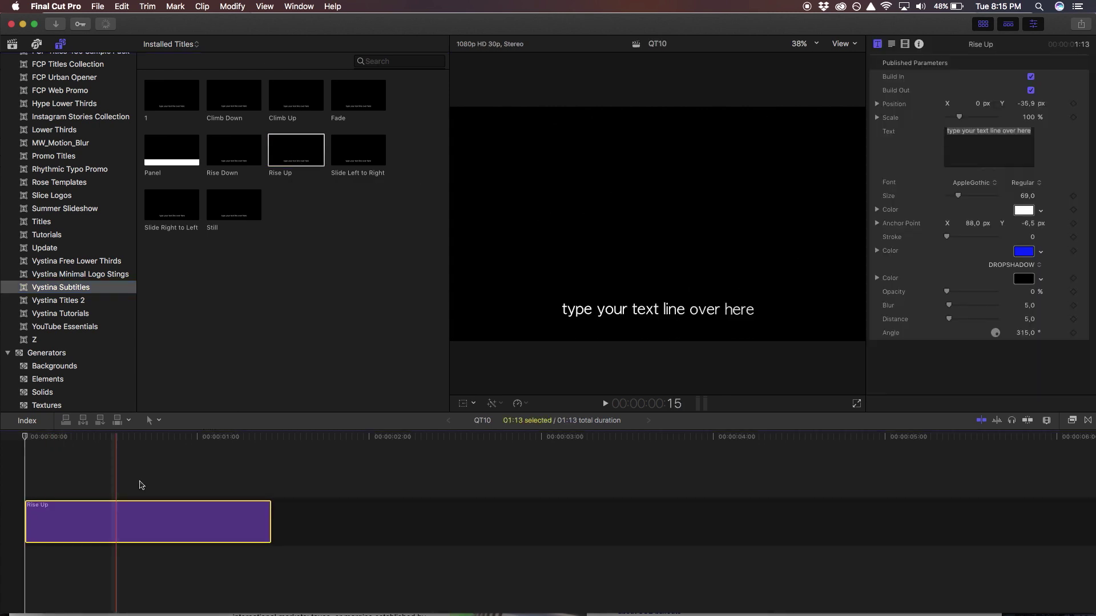
drag(207, 441, 270, 445)
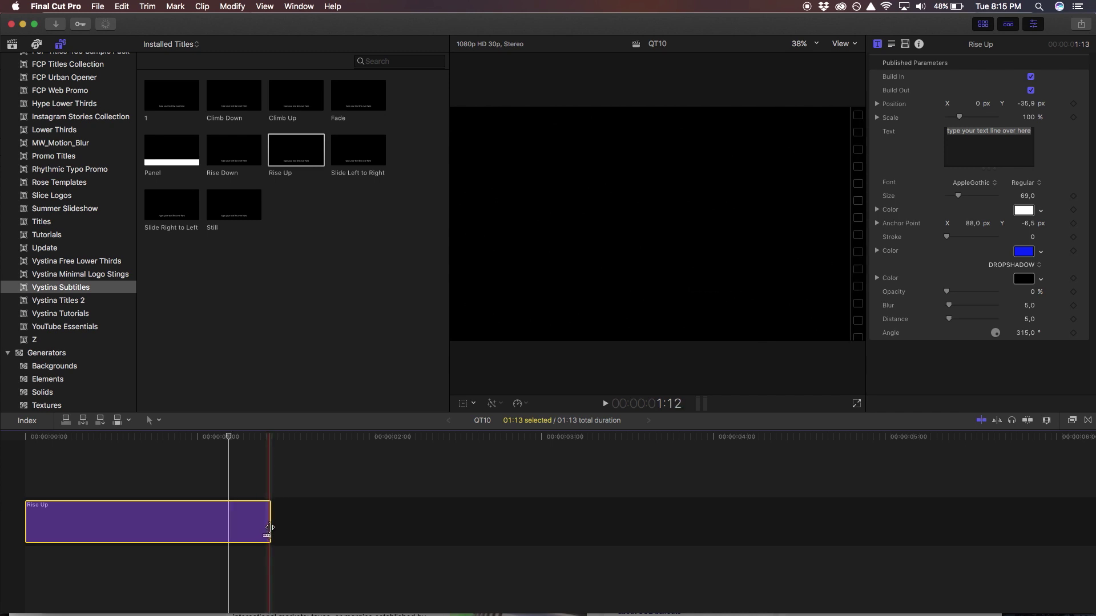
drag(269, 527, 436, 527)
key(Home)
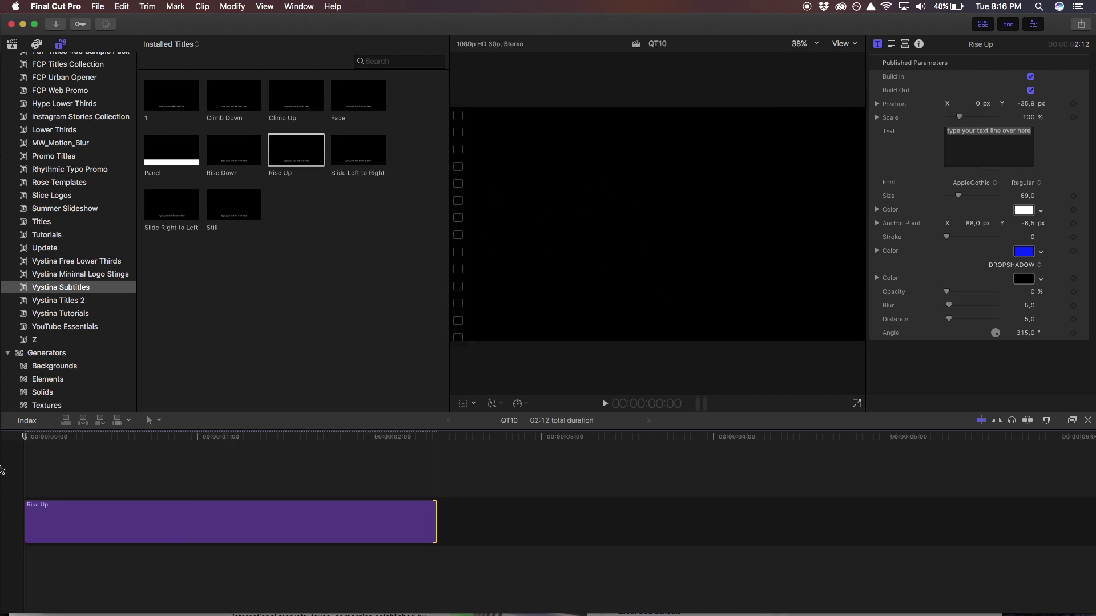
key(space)
key(space)
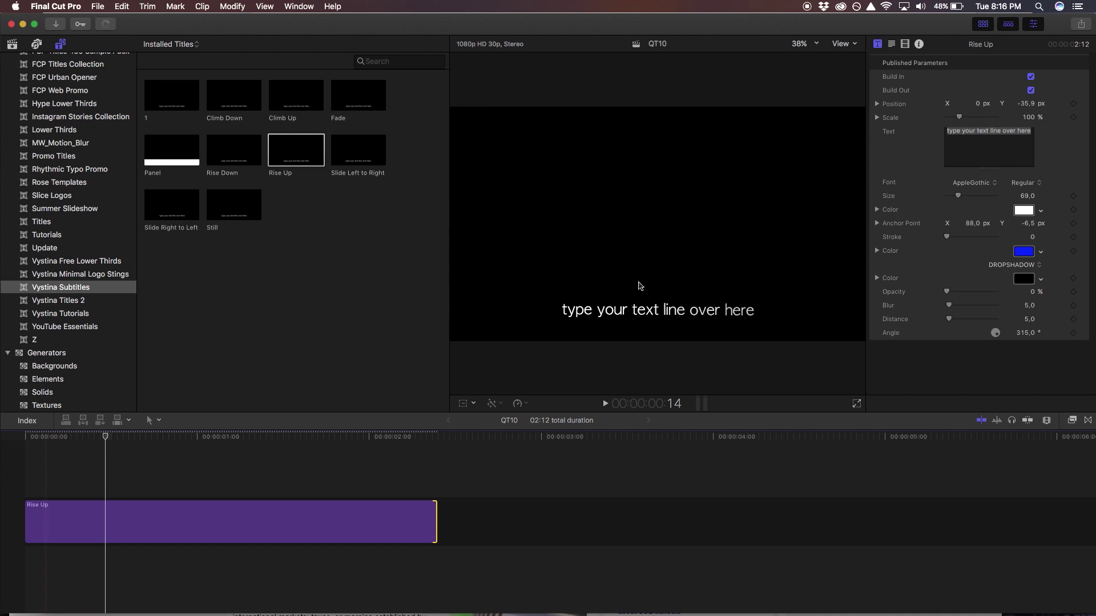
- Replace the Rise Up title's placeholder text with "CHANGE THE TEXT TO SOMETHING ELSE"
double_click(966, 153)
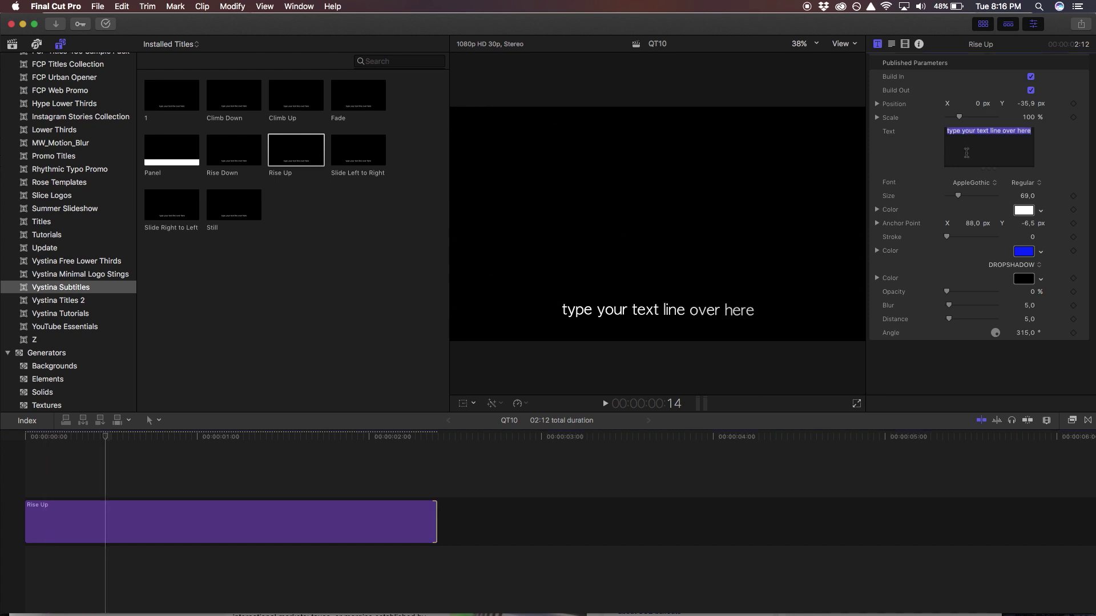
text(CHANGE THE TEXT TO SOMETH)
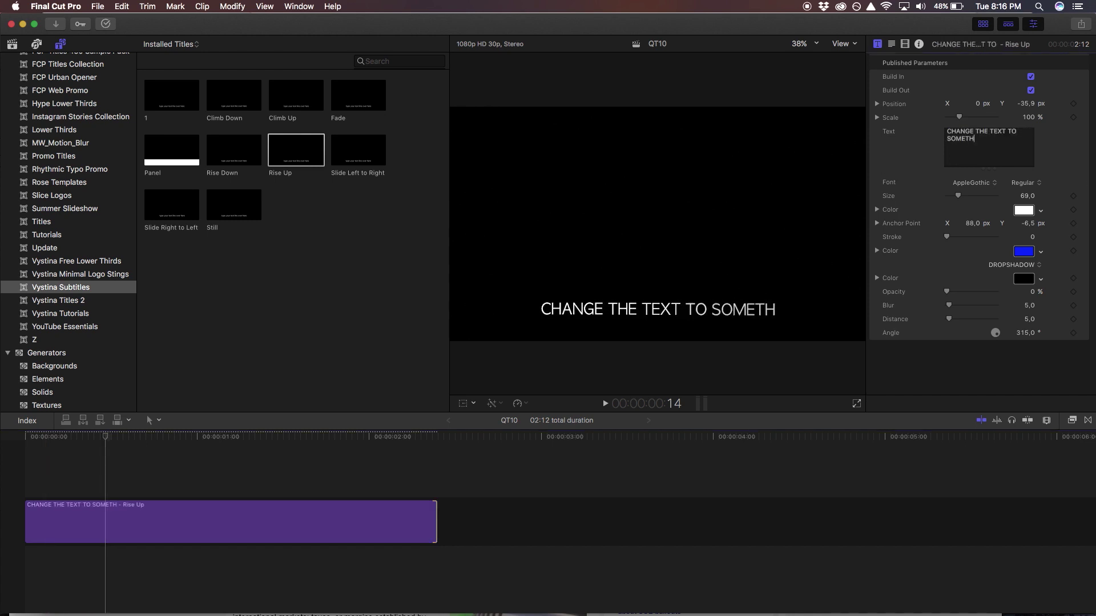
text(ING ELSE)
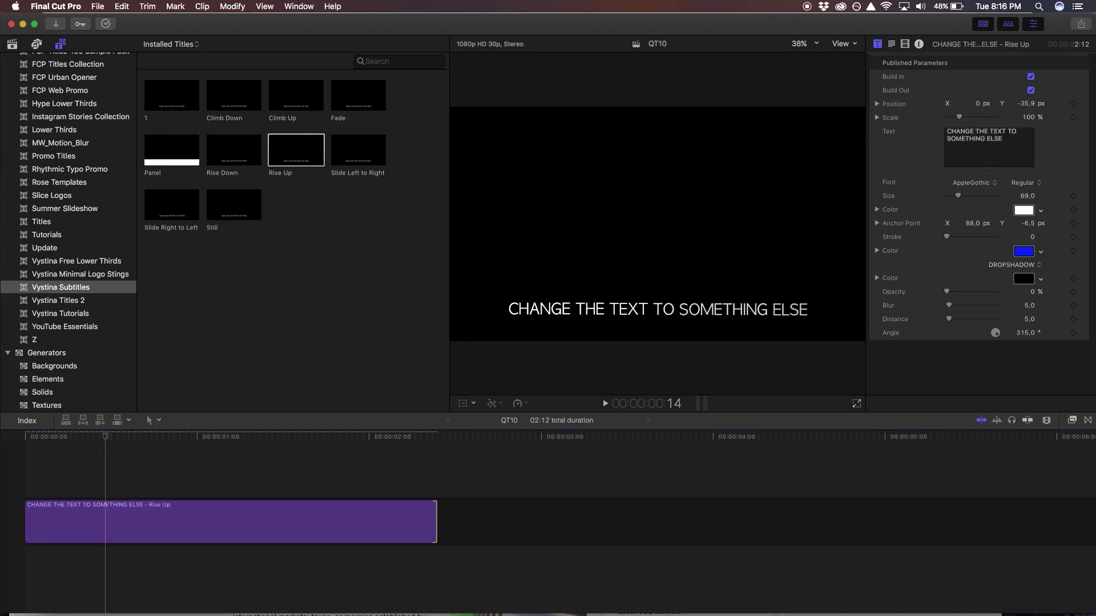
- Turn off the title's Build Out animation, and try a text stroke of 2.0 before returning it to 0
click(1032, 91)
drag(947, 240, 951, 241)
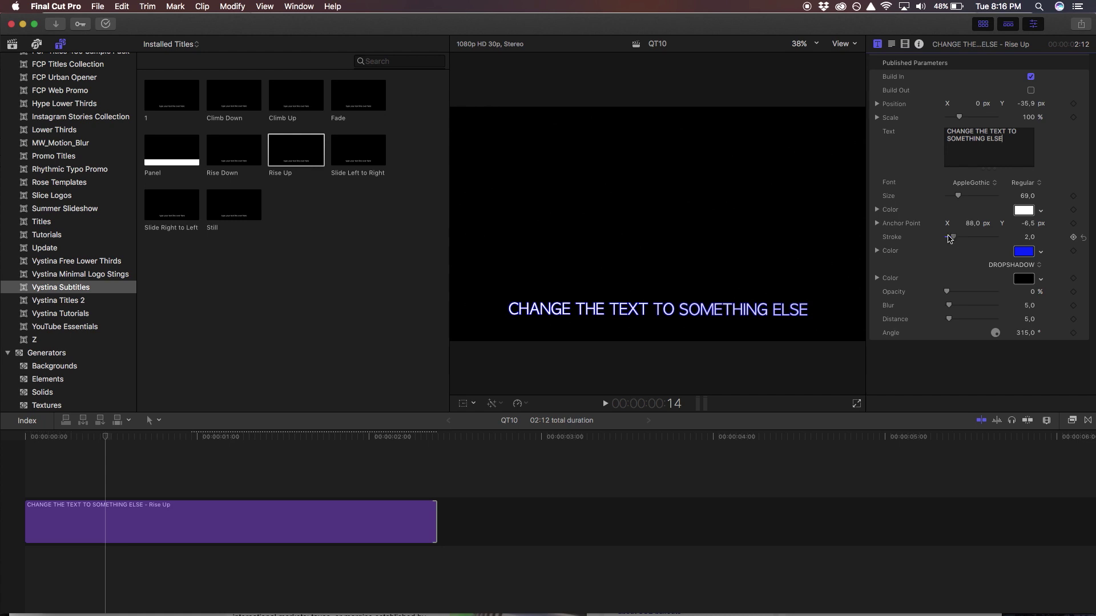
drag(950, 240, 935, 233)
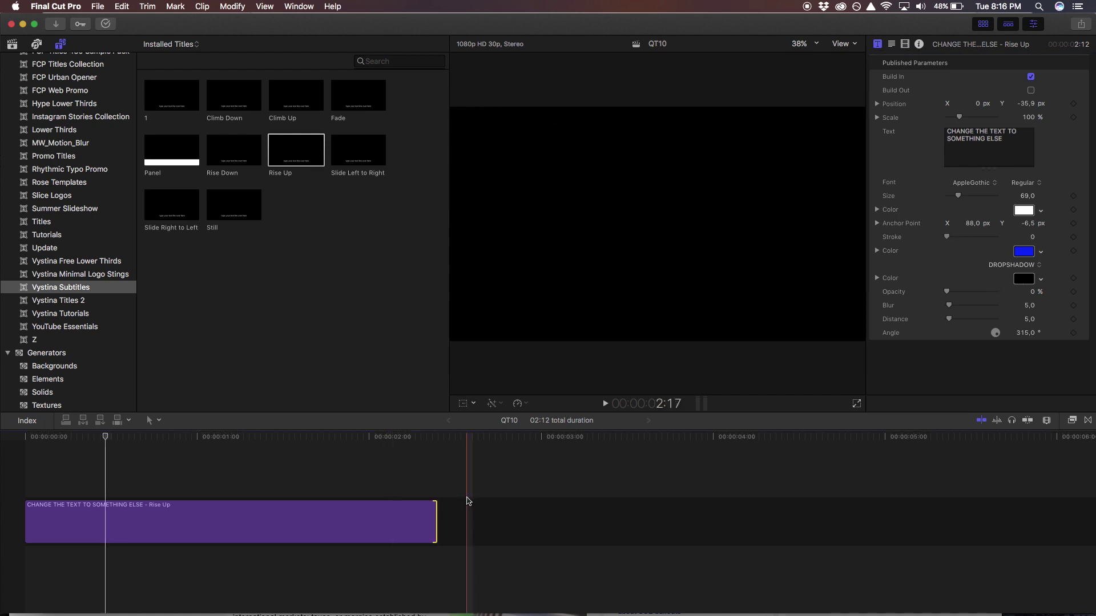
- Delete the Rise Up test title from the timeline
drag(469, 504, 242, 543)
key(Delete)
- Append the Interview clip from the library to the empty QT10 timeline
click(12, 44)
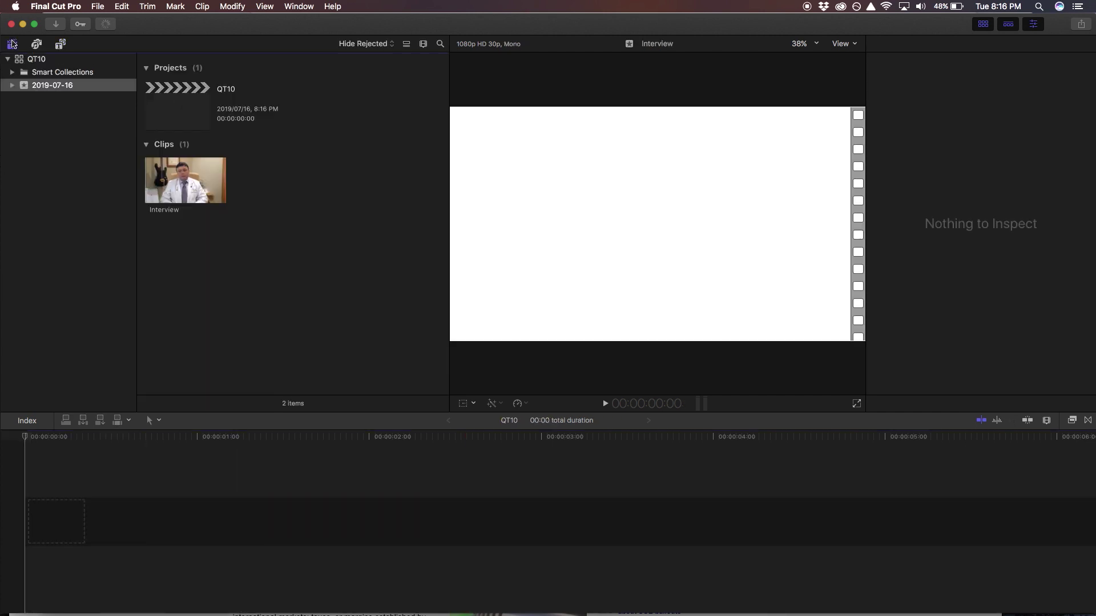
click(181, 171)
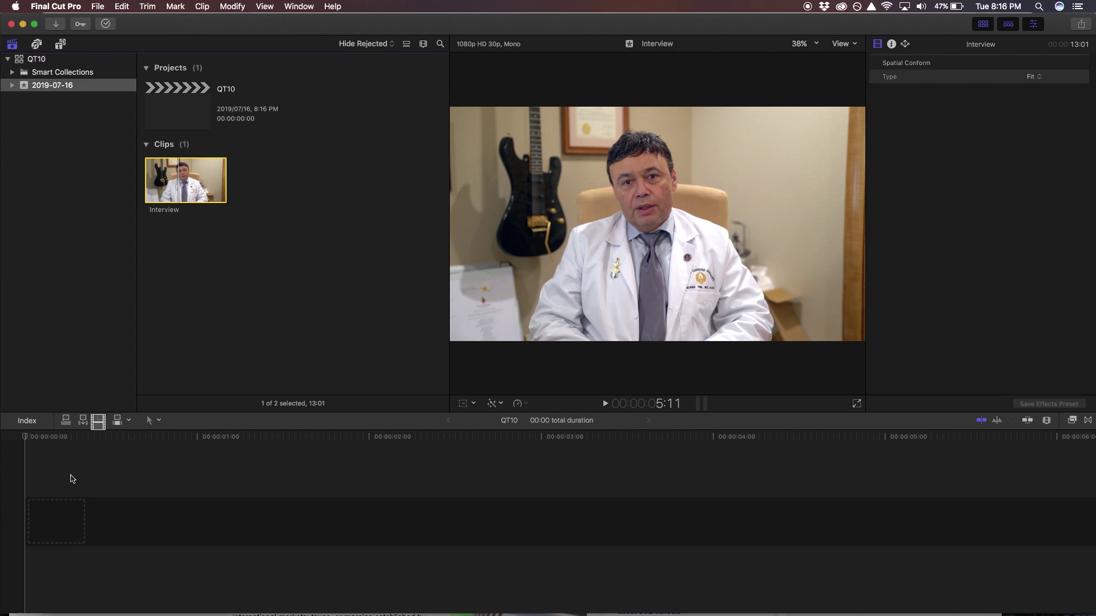
key(e)
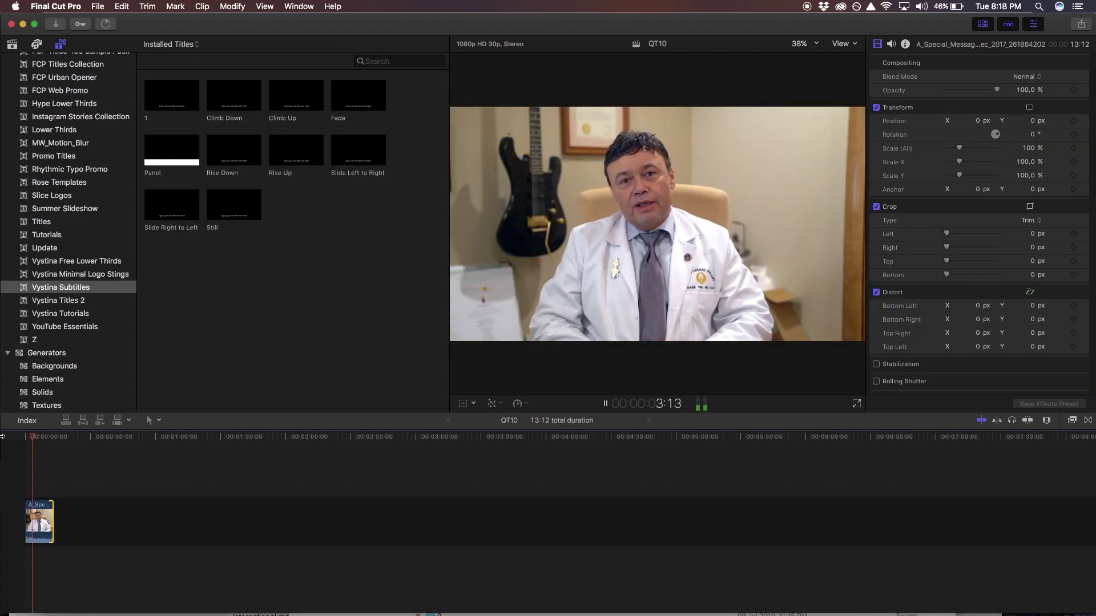
- Connect a Rise Up title above the start of the interview clip and play it back
key(space)
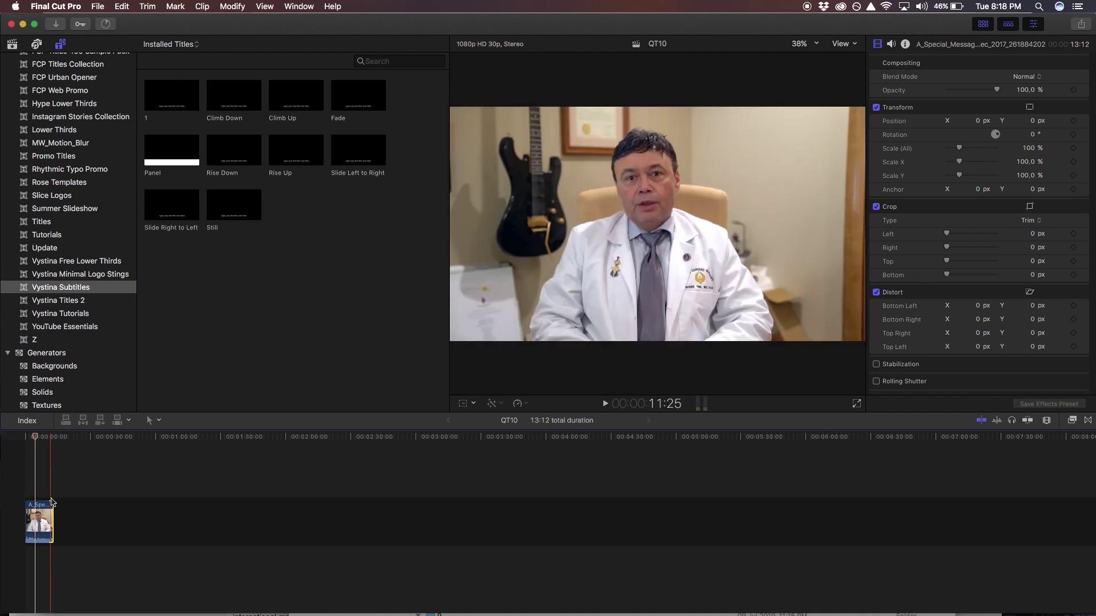
key(super+=)
key(super+=)
key(super+=)
key(super+=)
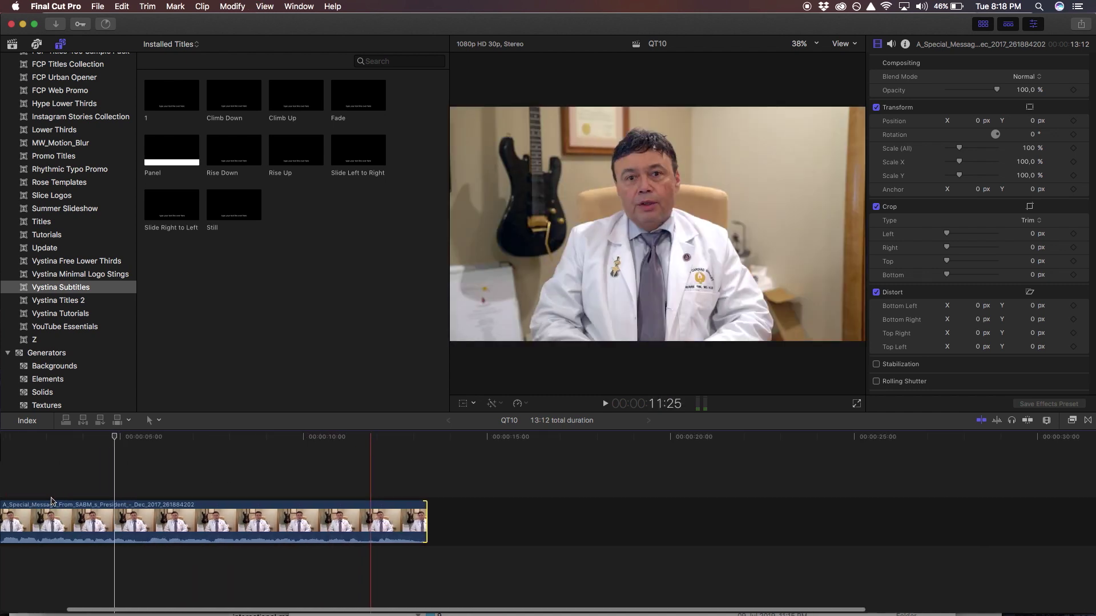
scroll(107, 368, up, 2)
scroll(80, 496, left, 3)
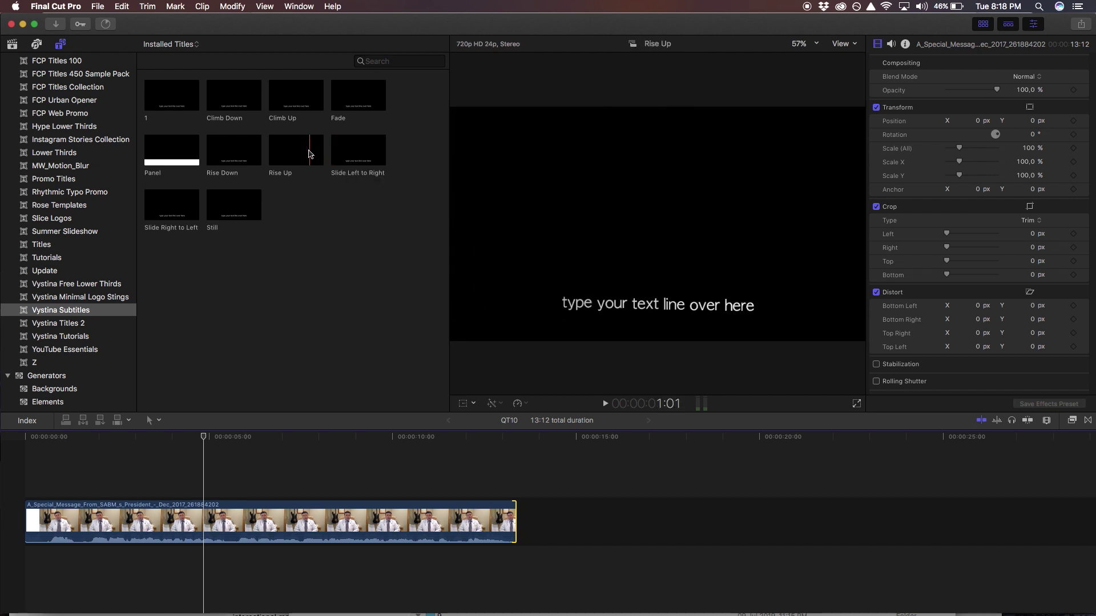
drag(309, 154, 34, 492)
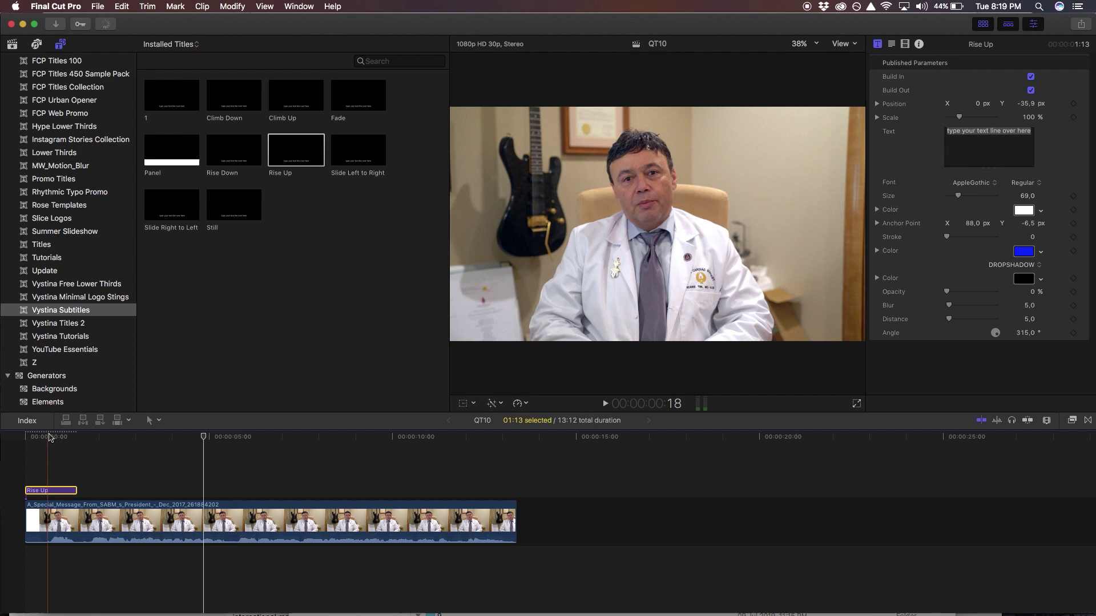
click(4, 438)
key(space)
key(space)
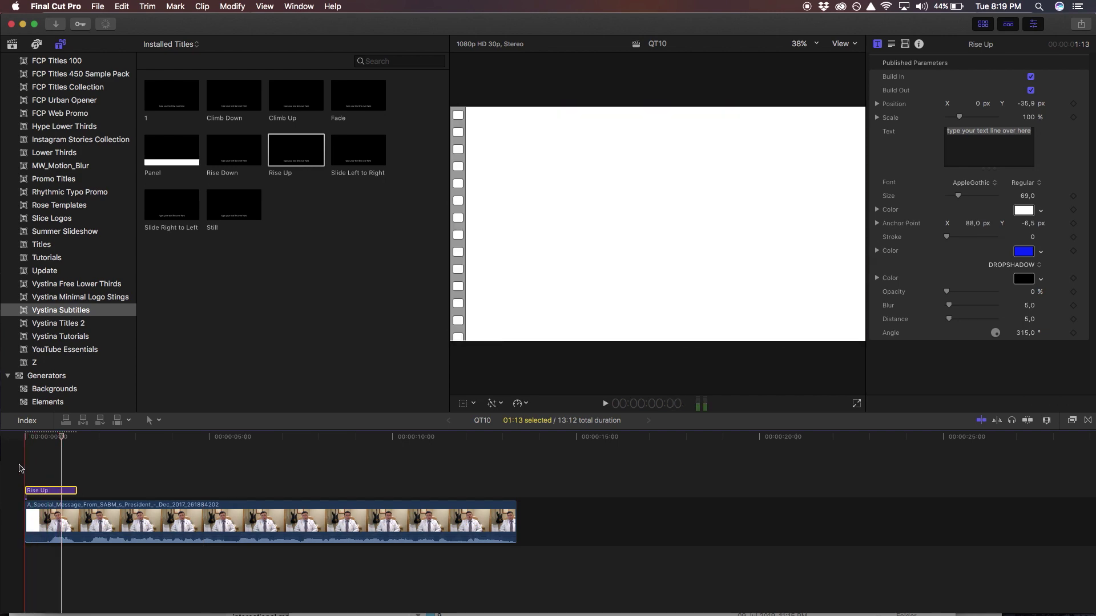
- Replace the placeholder text of the title above the interview clip with "DEAR MEMBERS"
mouse_move(61, 437)
mouse_down()
mouse_move(25, 445)
mouse_move(52, 450)
mouse_up()
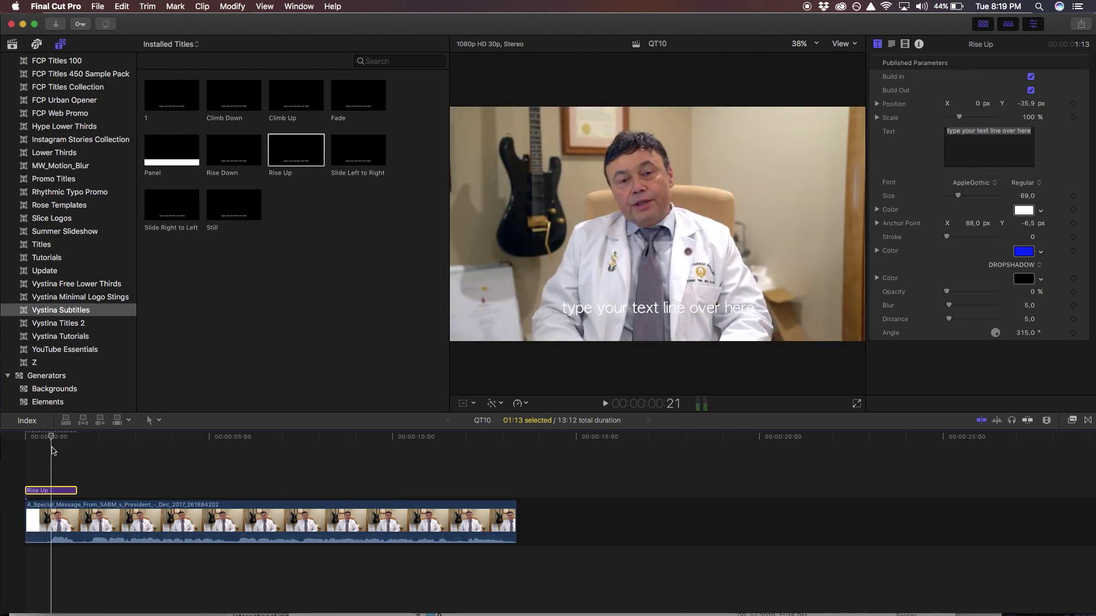
double_click(1010, 145)
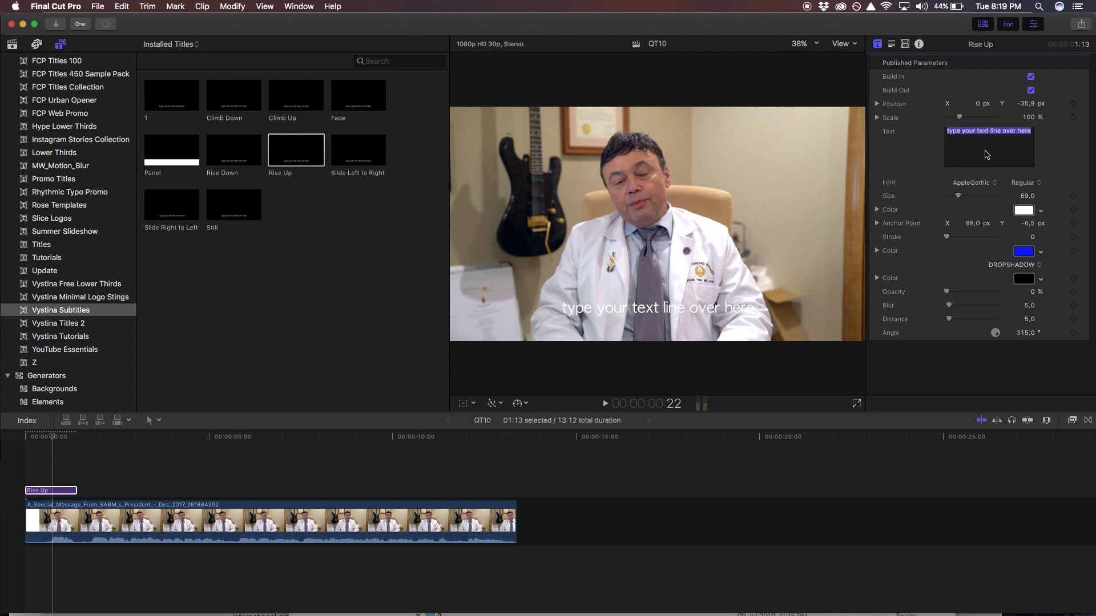
text(DEAR MEMBERS)
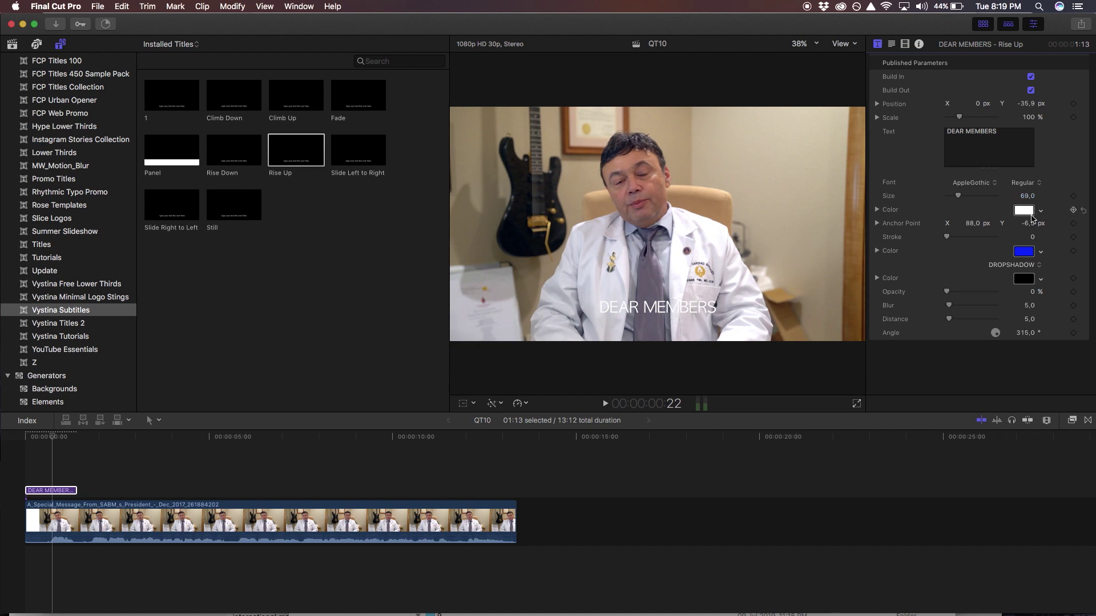
- Color the DEAR MEMBERS text blue with RGB values red 28, green 31 and blue 255
click(1030, 215)
click(537, 105)
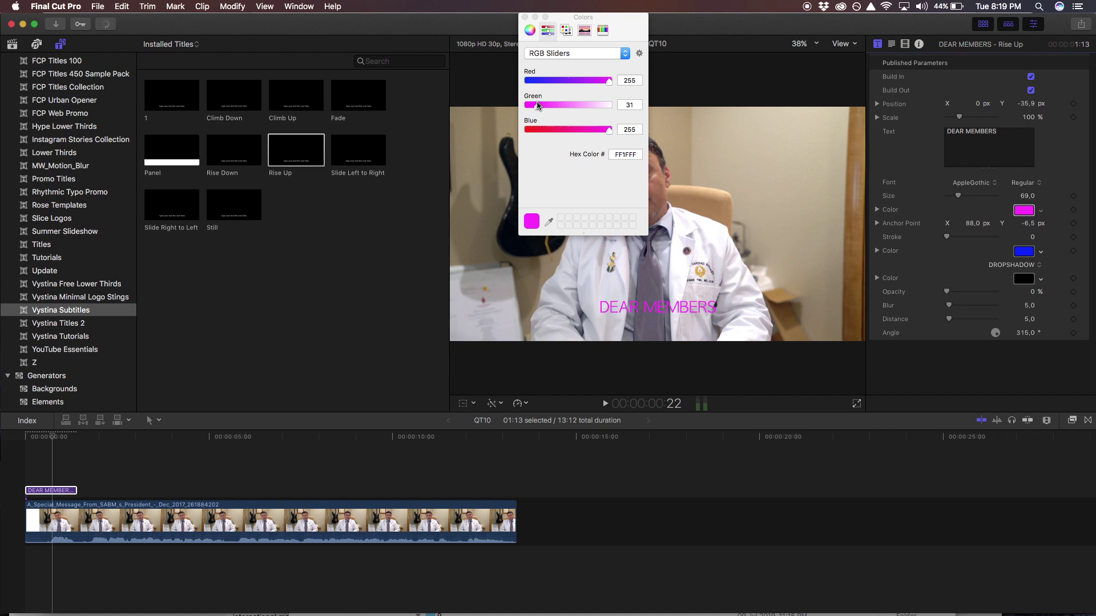
click(532, 81)
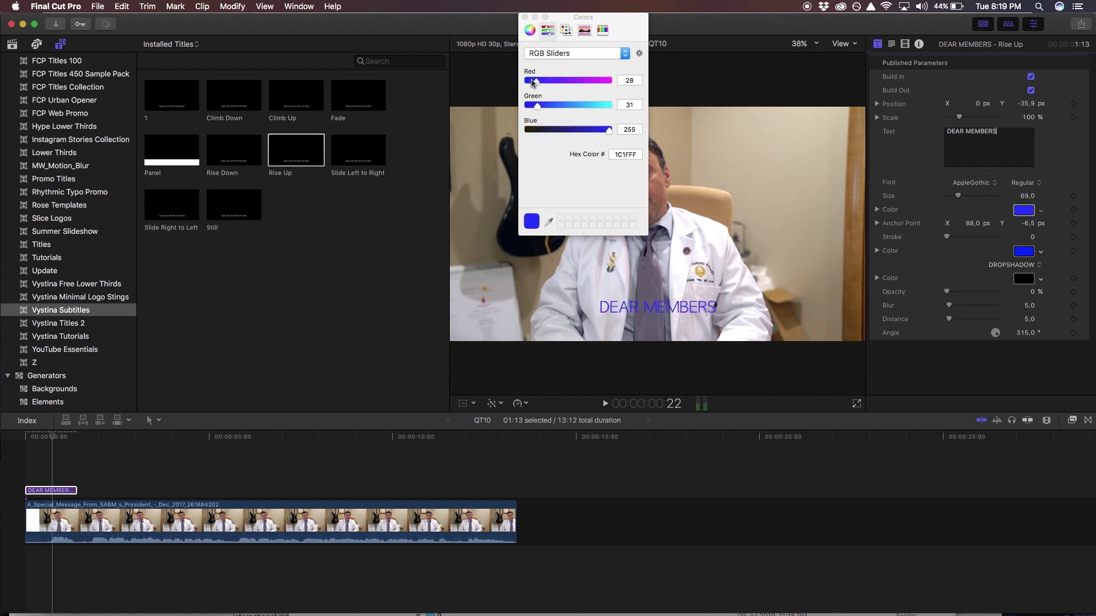
click(525, 17)
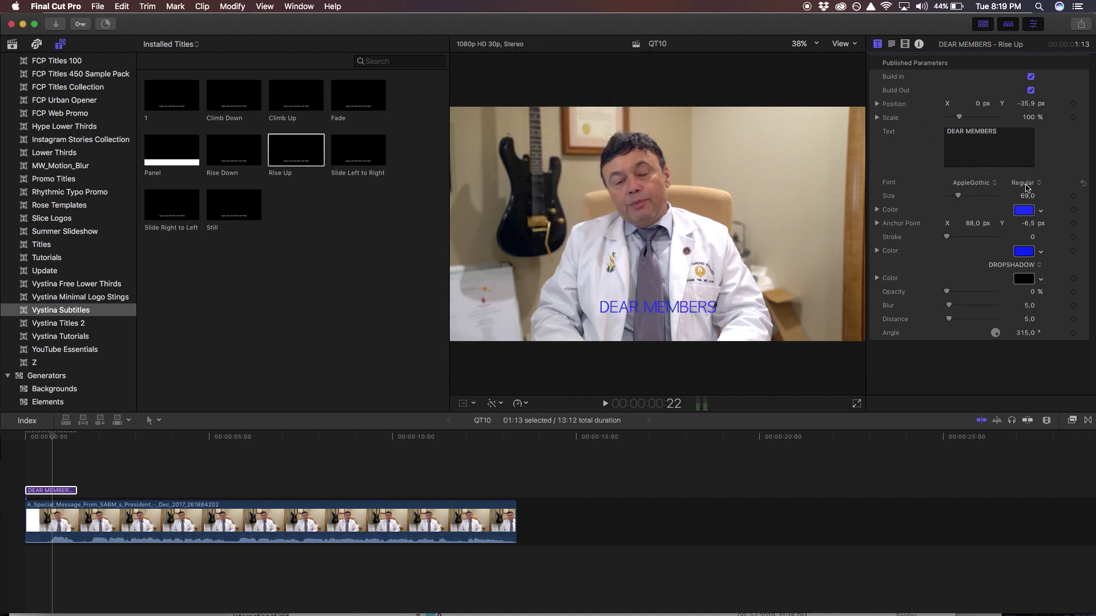
- Set the subtitle's font to Montserrat in Bold and play it back from the start of the timeline
click(1026, 184)
click(1026, 185)
click(987, 183)
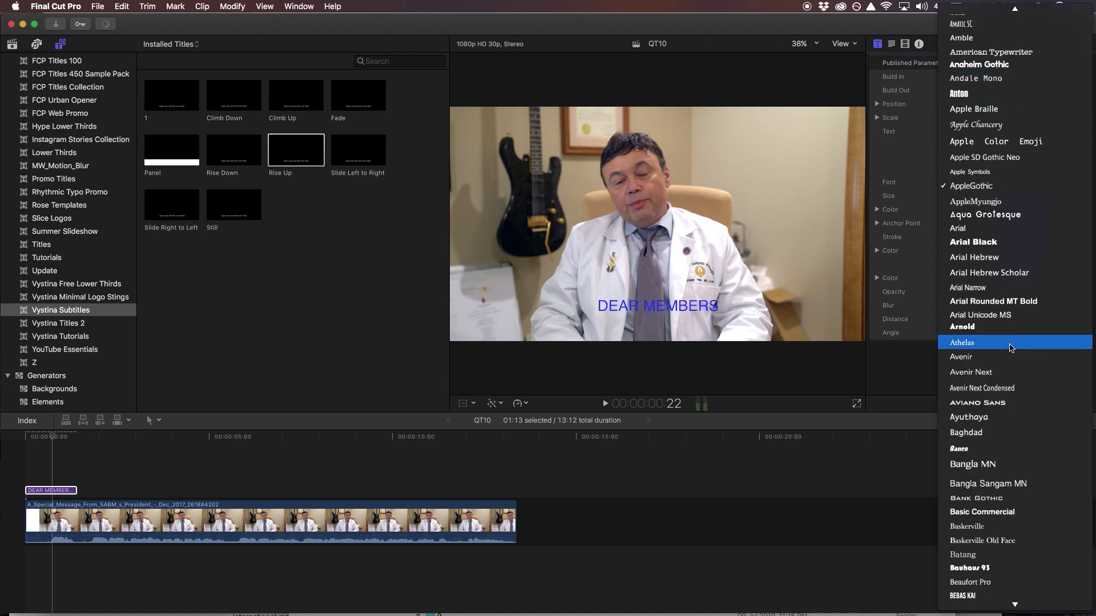
scroll(1010, 348, down, 20)
scroll(1010, 348, down, 4)
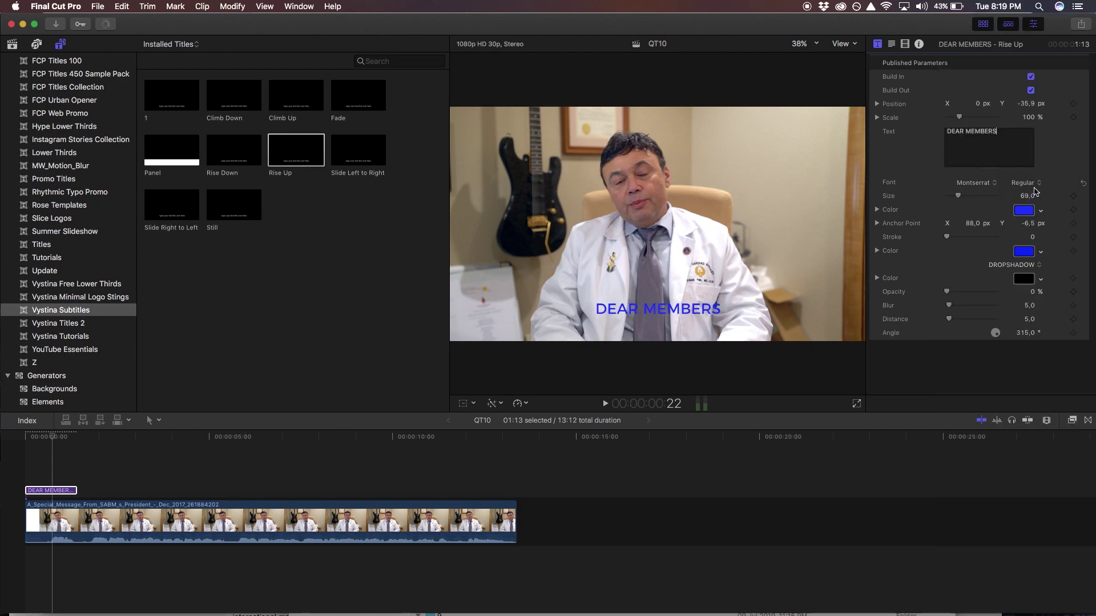
click(1035, 186)
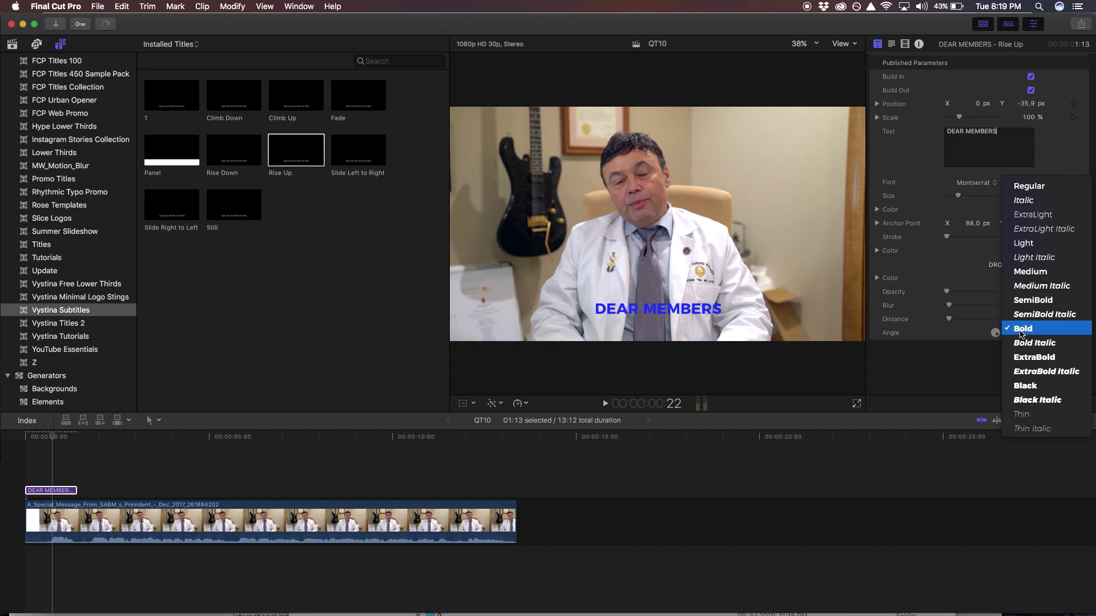
click(1021, 328)
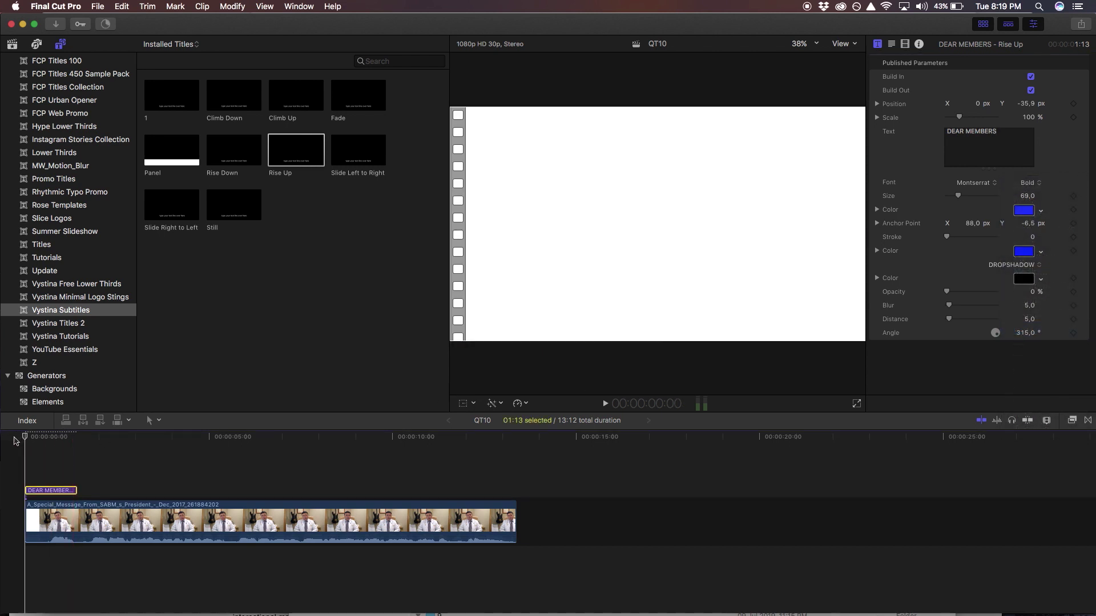
key(space)
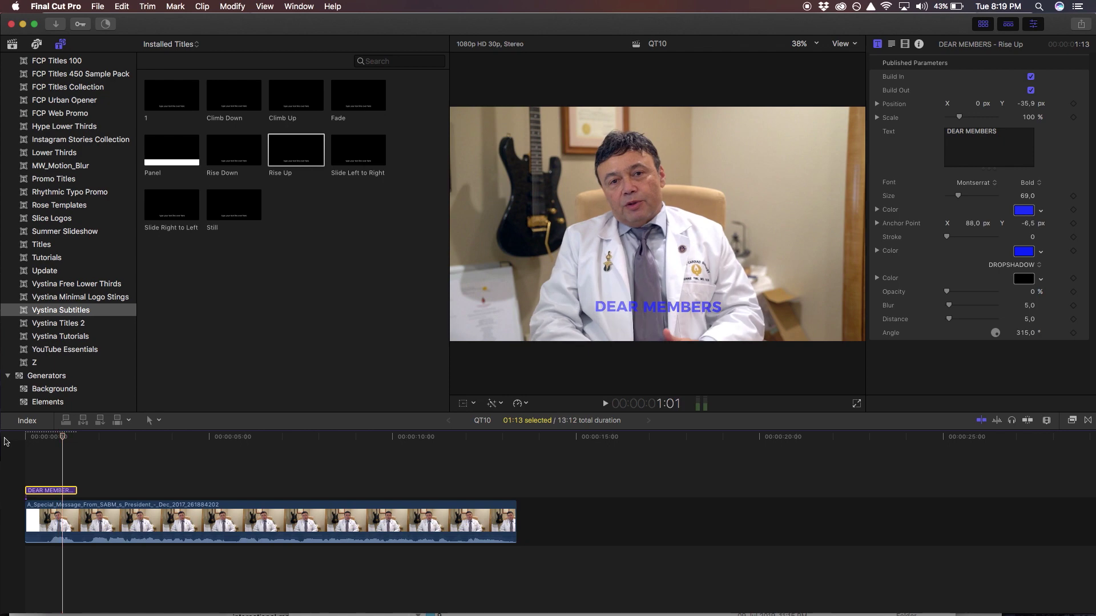
key(space)
key(space)
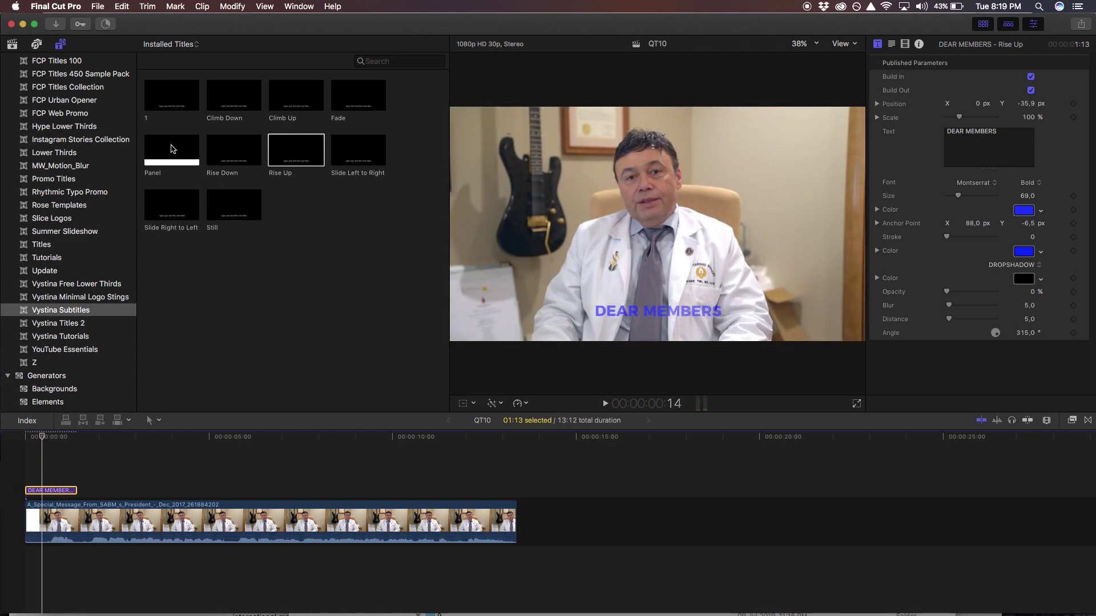
- Place the Panel title between the subtitle and the interview clip, and extend it to 13:14, about the clip's end
drag(156, 170, 25, 495)
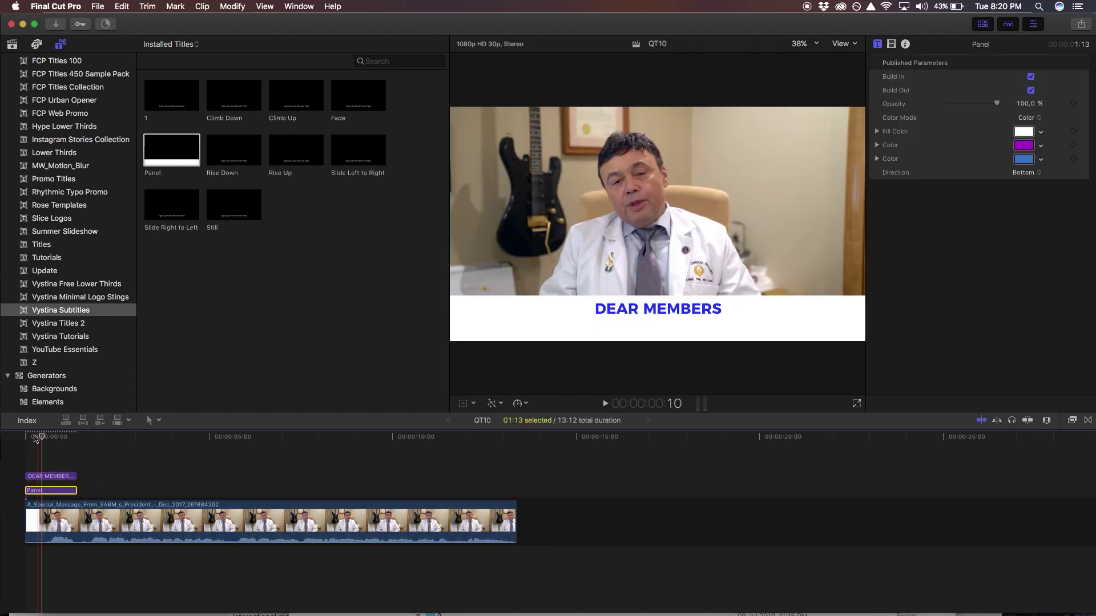
key(space)
key(space)
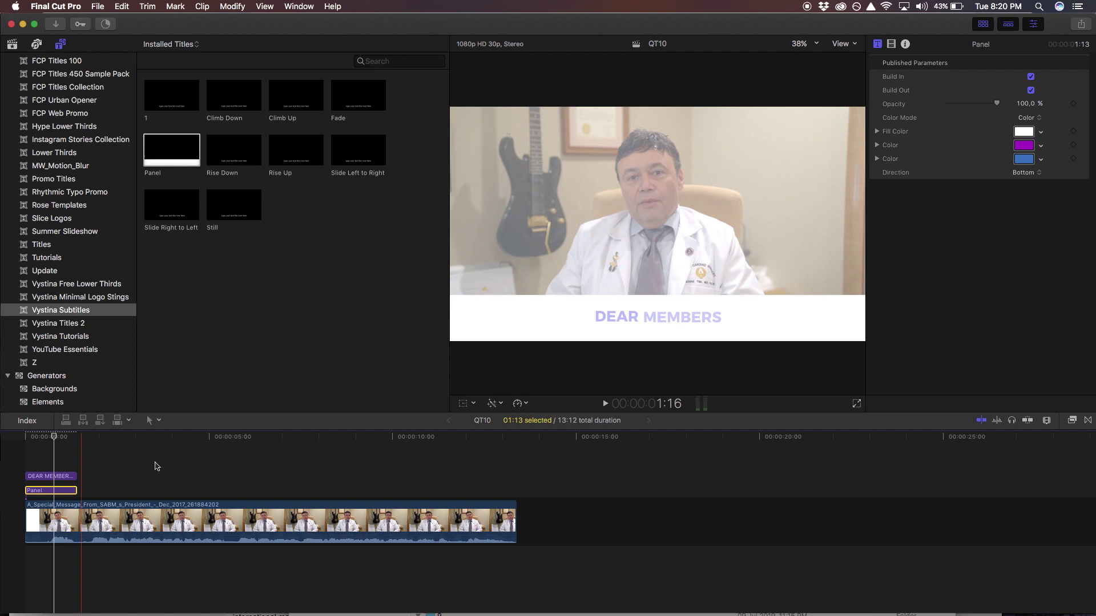
drag(76, 492, 518, 490)
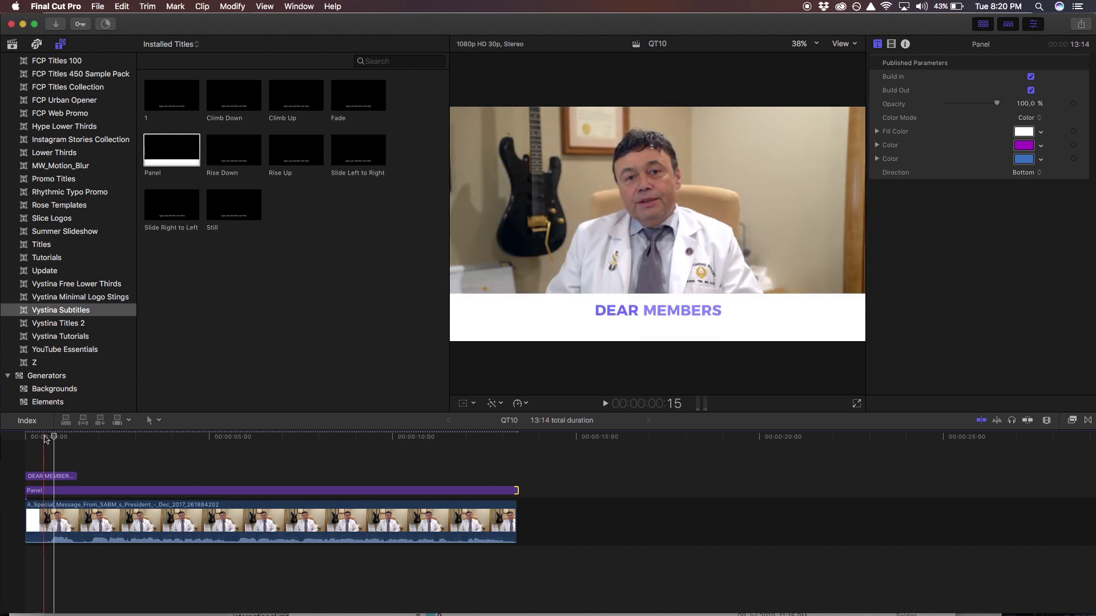
- Lower the DEAR MEMBERS subtitle within the white panel to a Y position of -40.1 px, and play from the start
click(17, 439)
drag(19, 438, 55, 439)
click(51, 476)
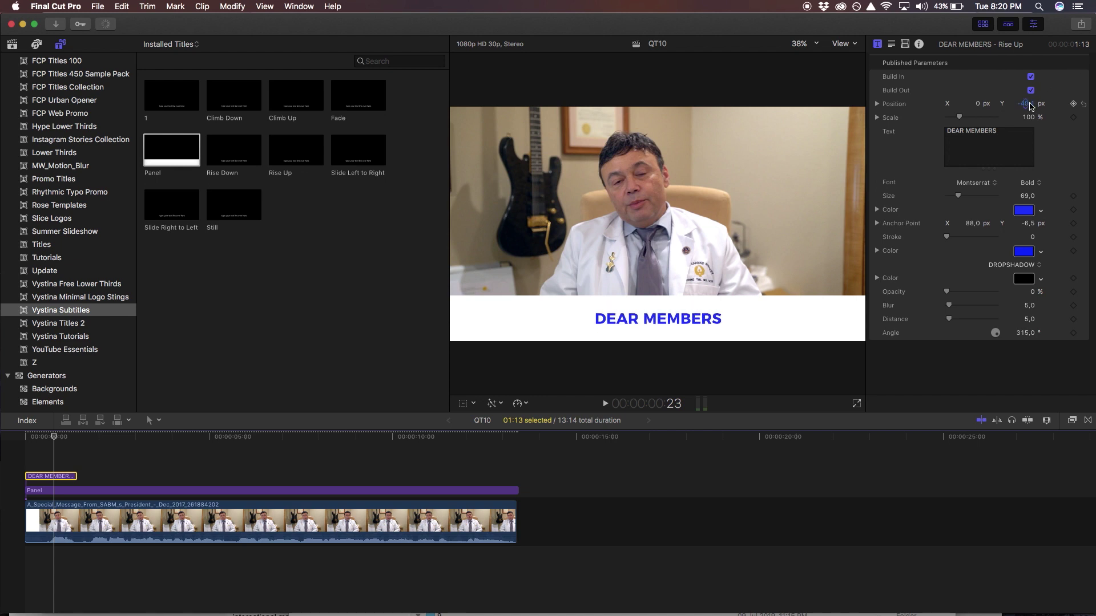
click(16, 443)
key(space)
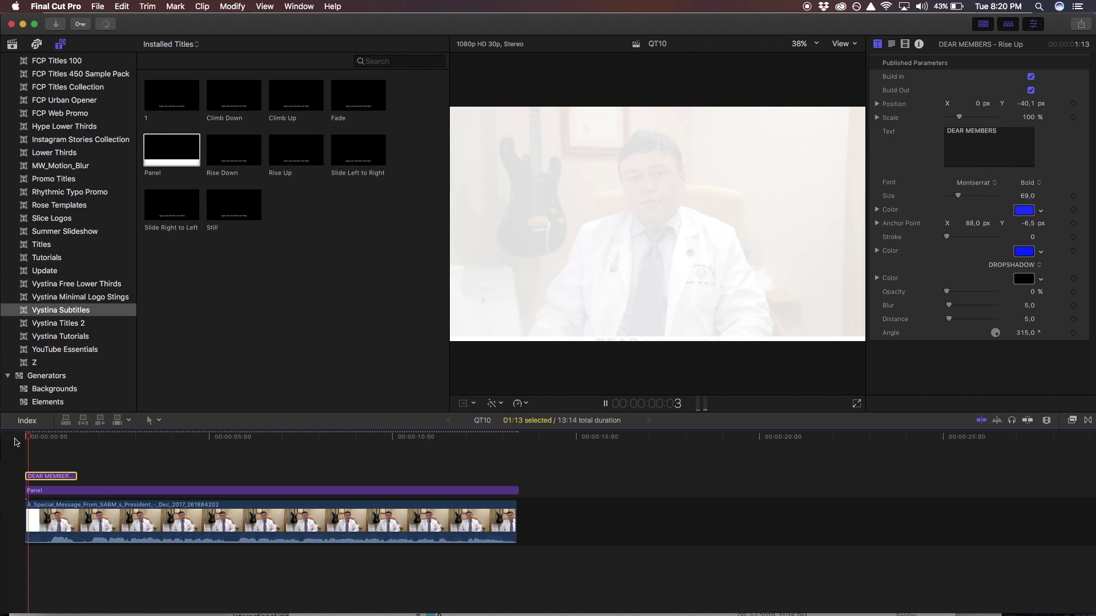
- Paste a copy of the DEAR MEMBERS subtitle above the original, overlapping its end, and extend the copy to 3:16
click(35, 440)
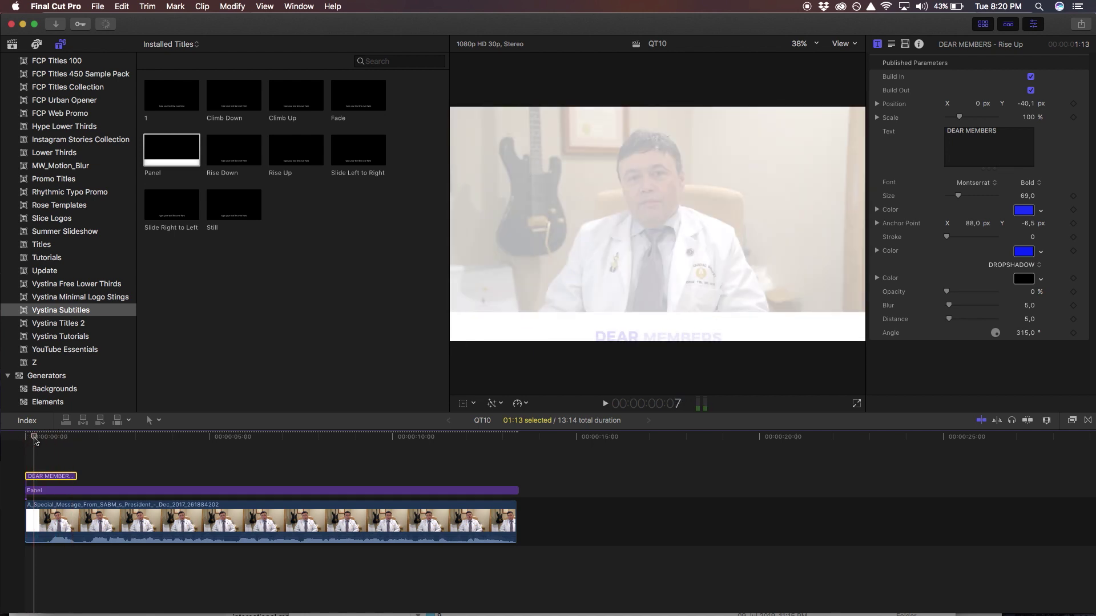
click(32, 438)
click(20, 439)
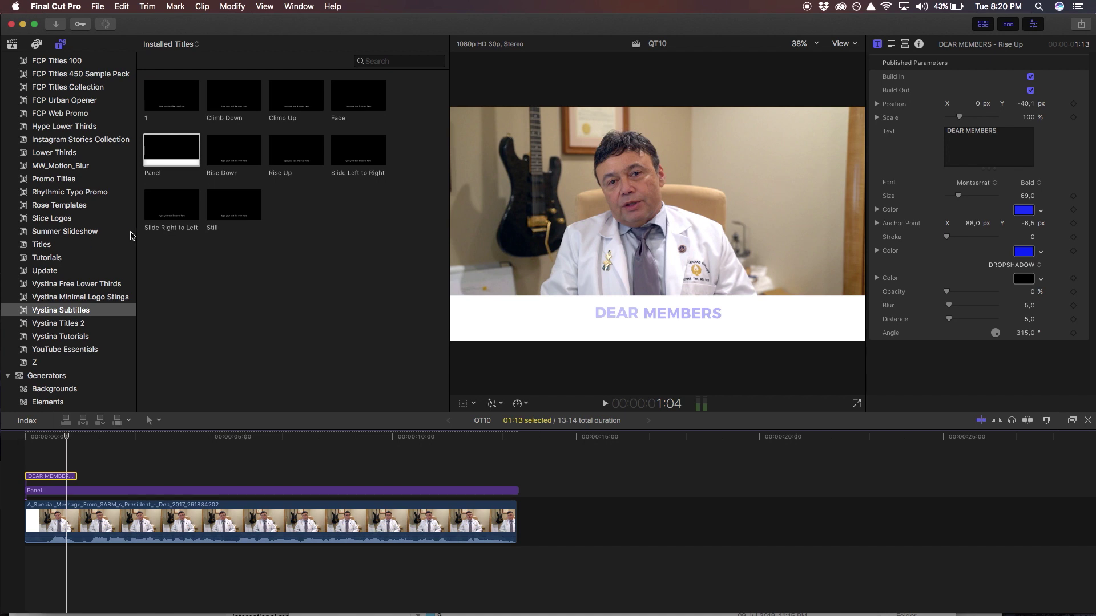
key(super+v)
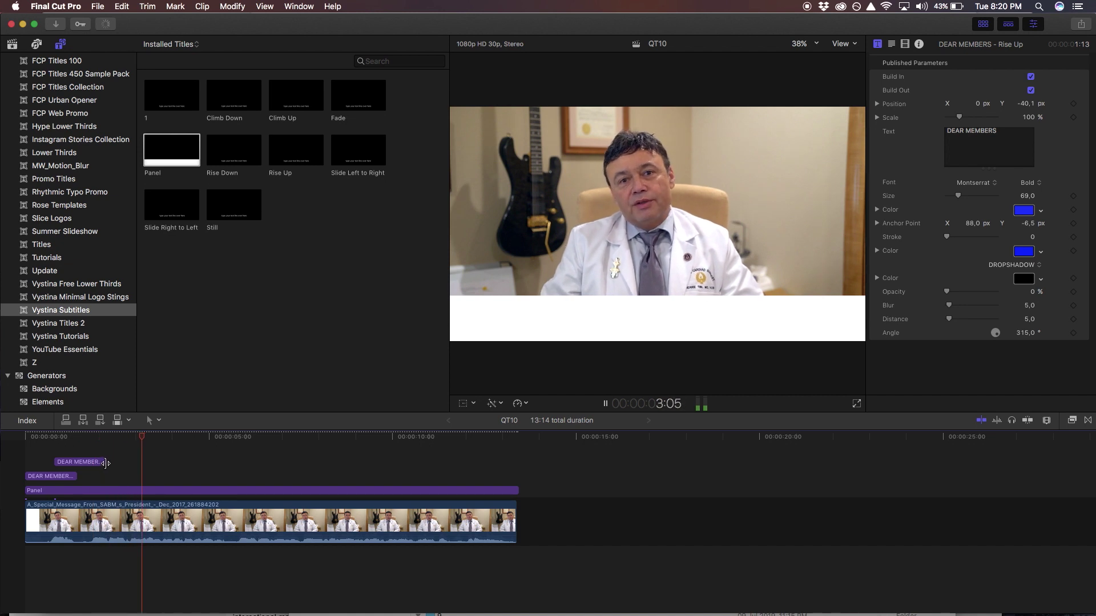
mouse_move(131, 464)
mouse_down()
mouse_move(183, 463)
mouse_move(59, 441)
mouse_move(120, 446)
mouse_up()
- Change the copied subtitle's text to AS PRESIDENT OF THE SOCIETY and shorten it to 2:29
text(AS)
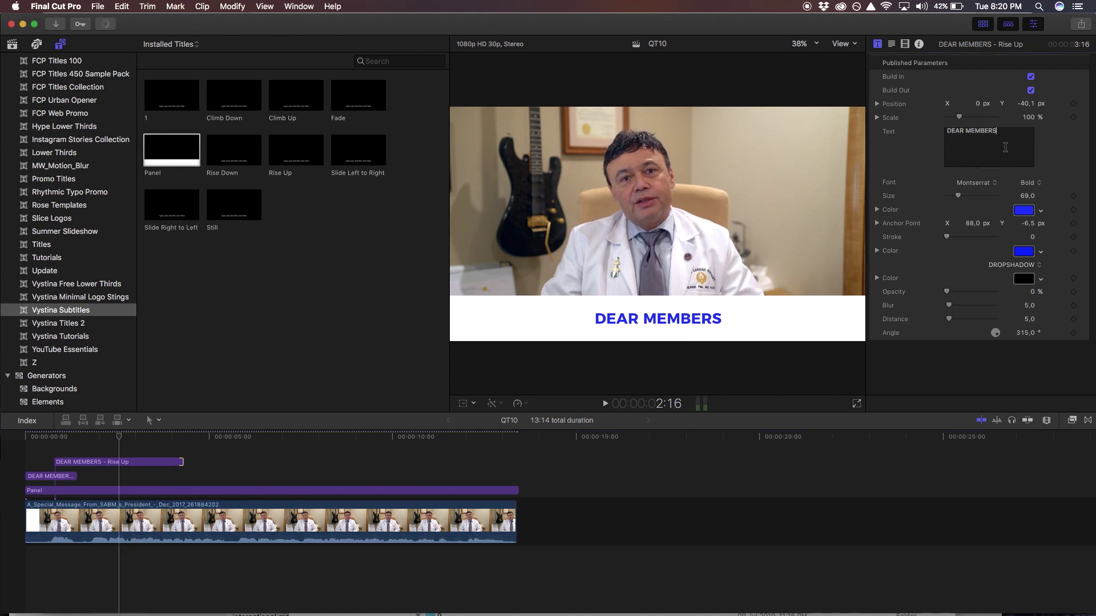
text( PRESIDENT OF THE SOCIET)
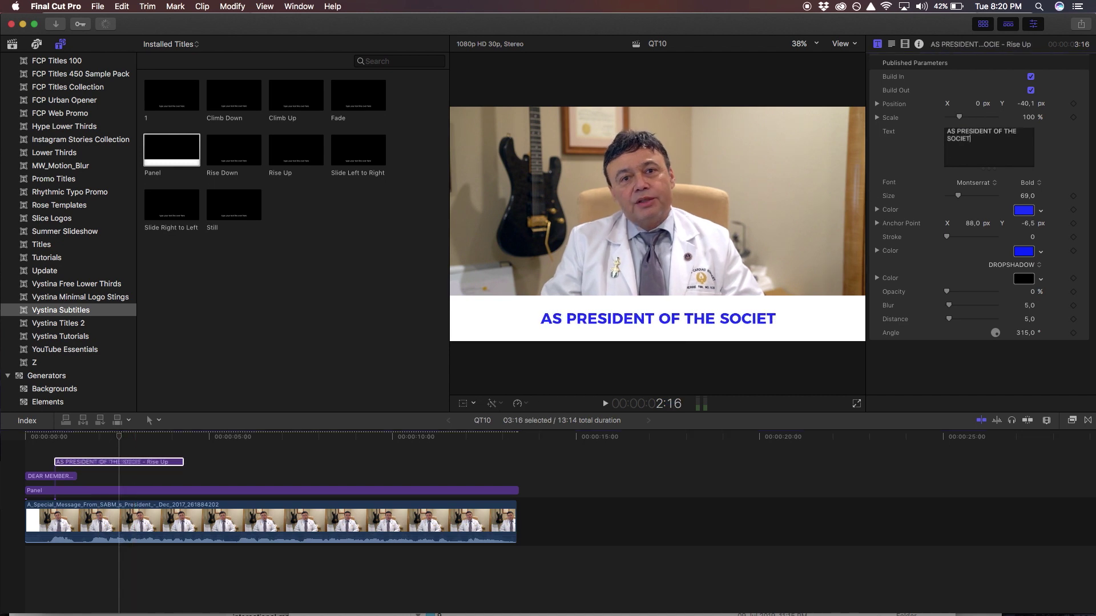
text(Y)
drag(183, 462, 162, 462)
- Duplicate the AS PRESIDENT OF THE SOCIETY subtitle so the copy overlaps the original's end, and play that section
key(super+c)
key(super+v)
click(150, 436)
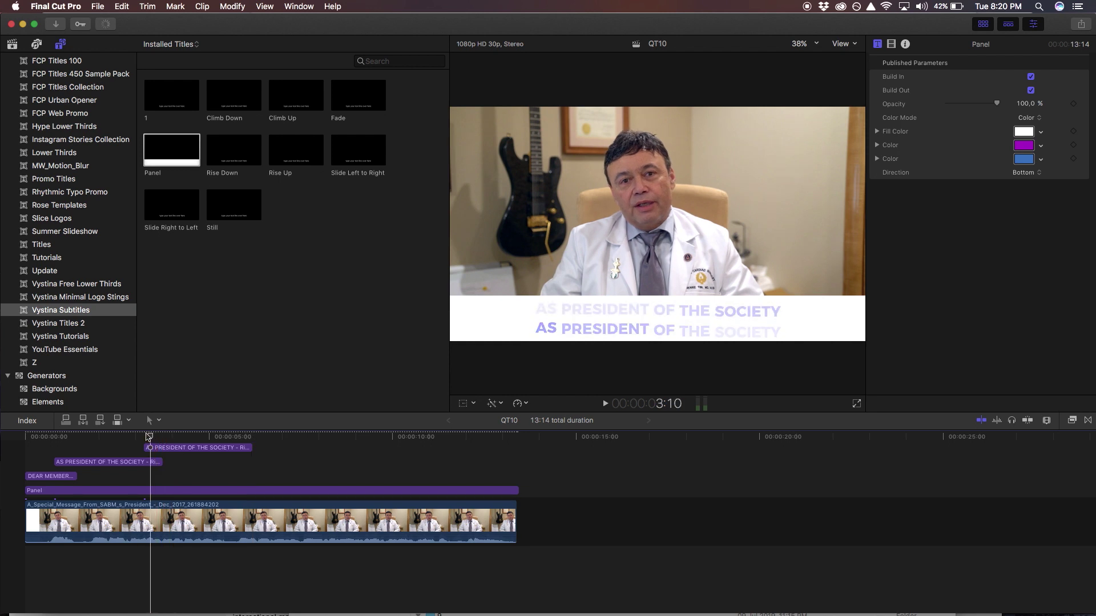
click(166, 448)
key(space)
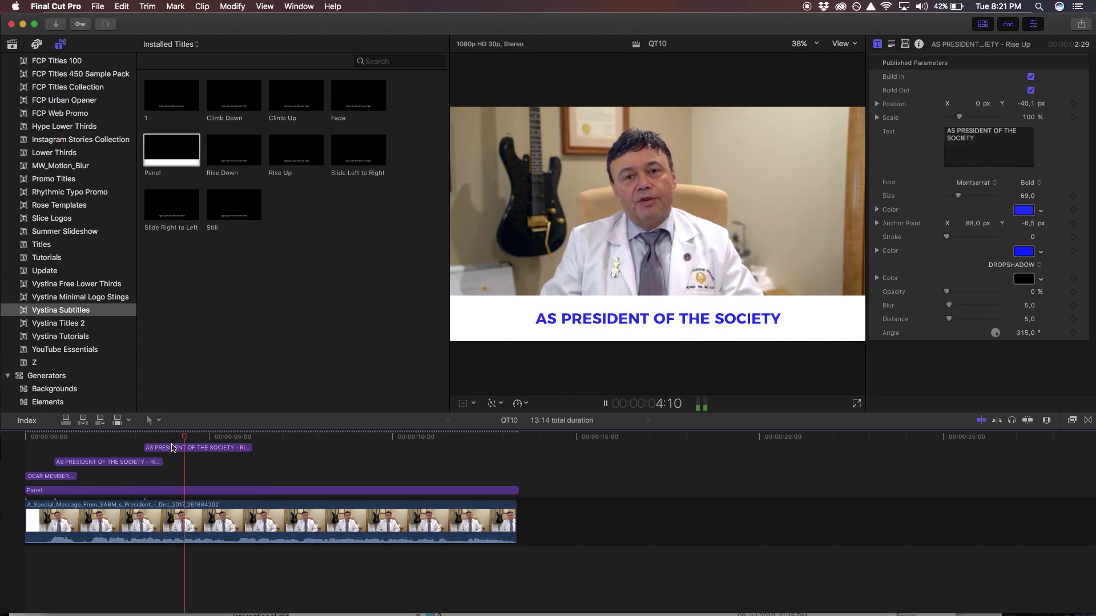
key(space)
- Change the topmost subtitle's text to FOR THE ADVANCEMENT OF BLOOD MANAGEMENT
click(191, 451)
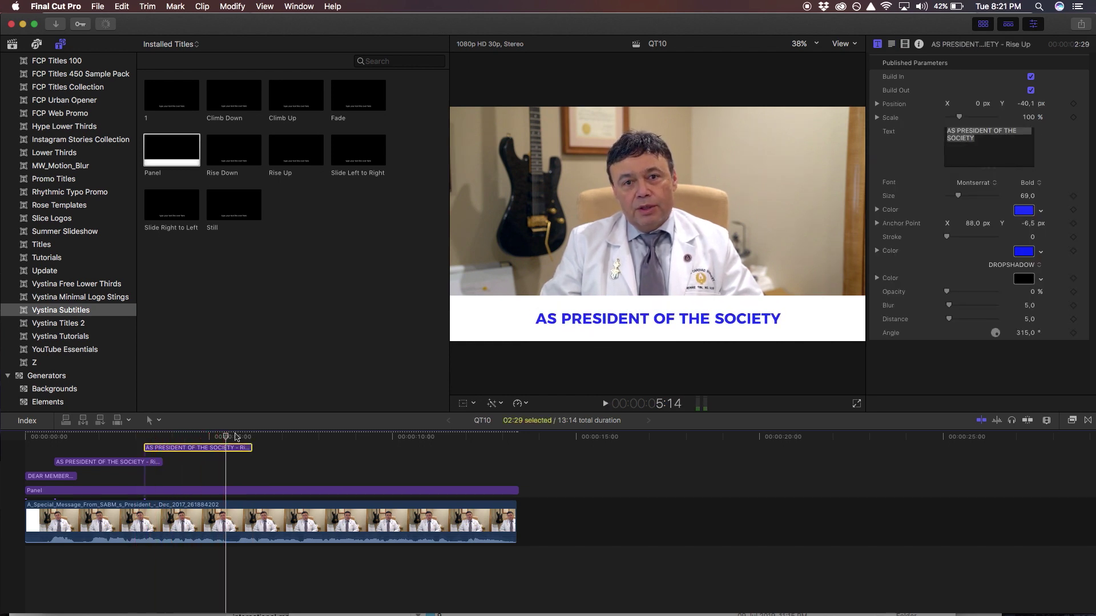
text(F B)
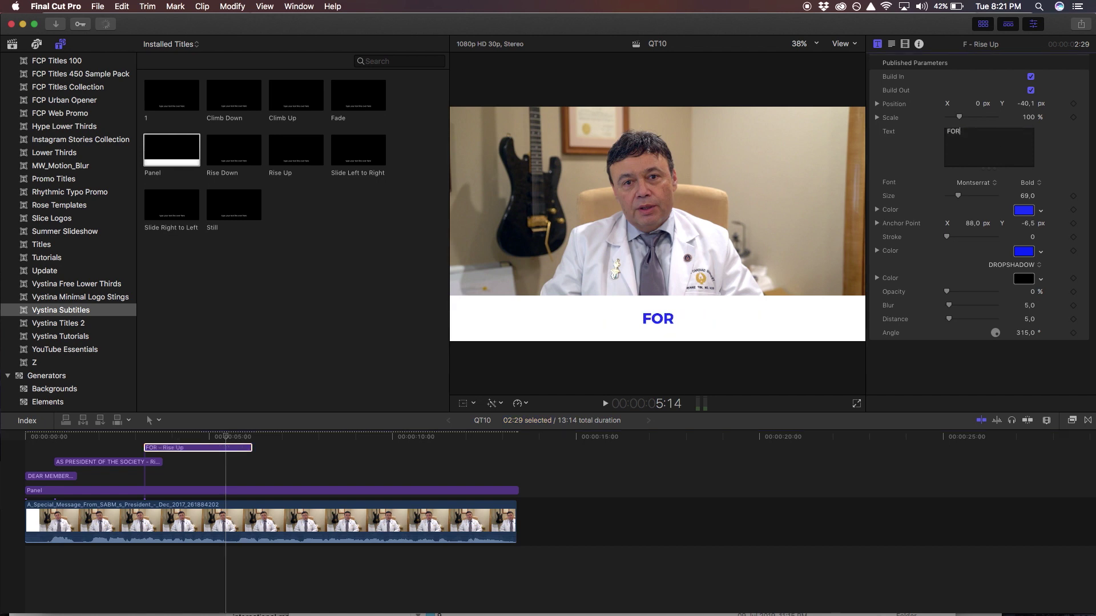
text(LOOD MANAGEMENT)
- Duplicate the FOR THE ADVANCEMENT OF BLOOD MANAGEMENT subtitle over its end and change the copy's text to I WANNA WELCOME YOU TO ANOTHER YEAR
click(213, 448)
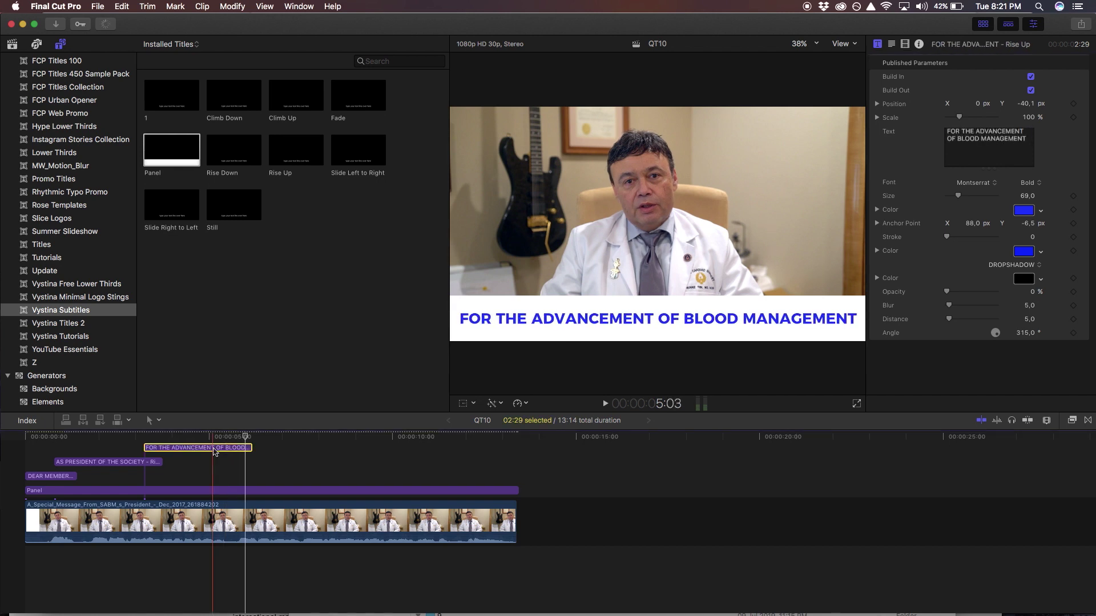
key(super+c)
key(super+v)
click(215, 436)
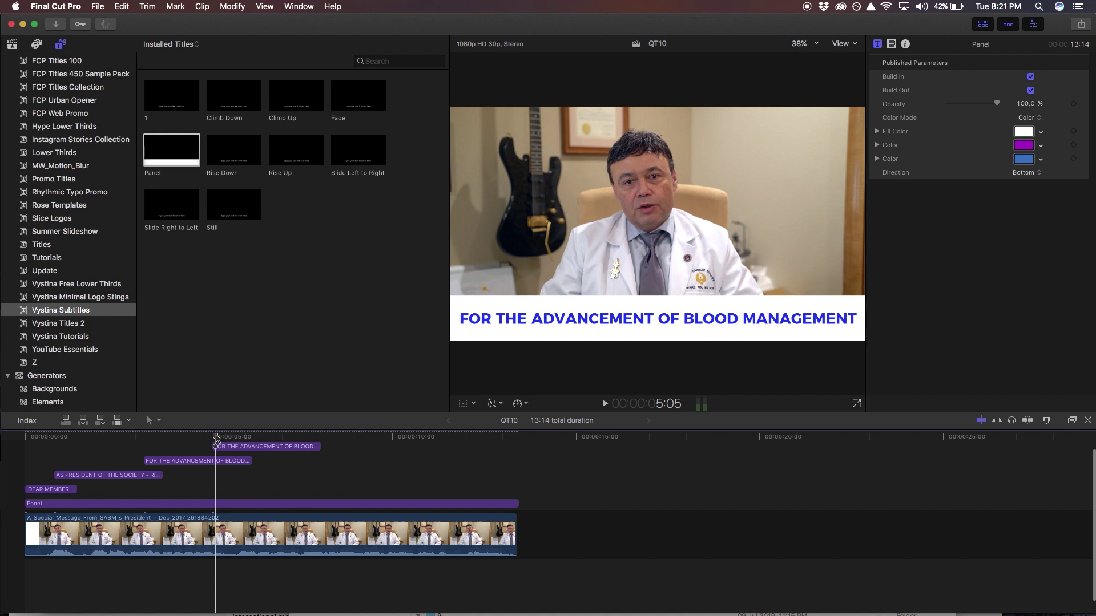
drag(247, 448, 256, 447)
triple_click(975, 143)
text(I WANNA WELCOME YOU)
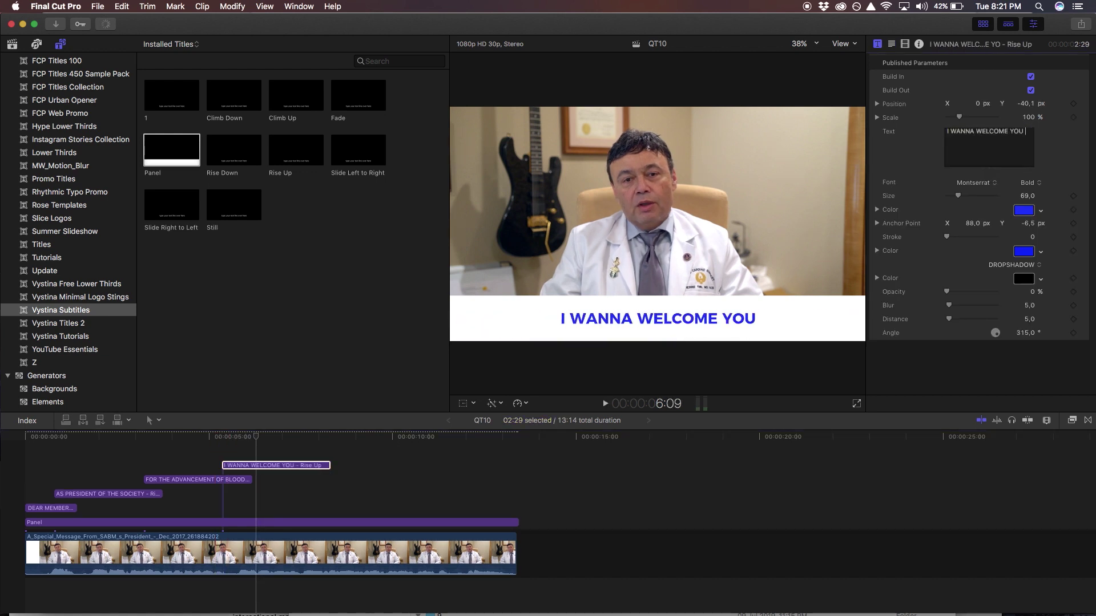
text( TO ANOTHER YEAR)
- Shift the I WANNA WELCOME YOU subtitle slightly forward in time, trim the end of the FOR THE ADVANCEMENT subtitle, and play the section
click(239, 466)
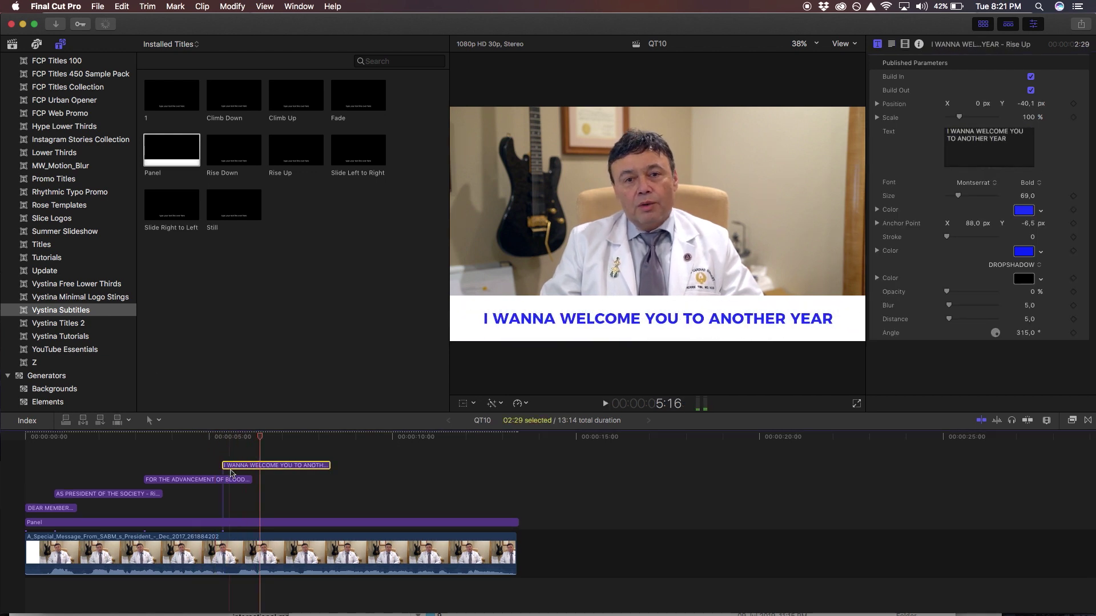
drag(238, 466, 249, 466)
click(250, 479)
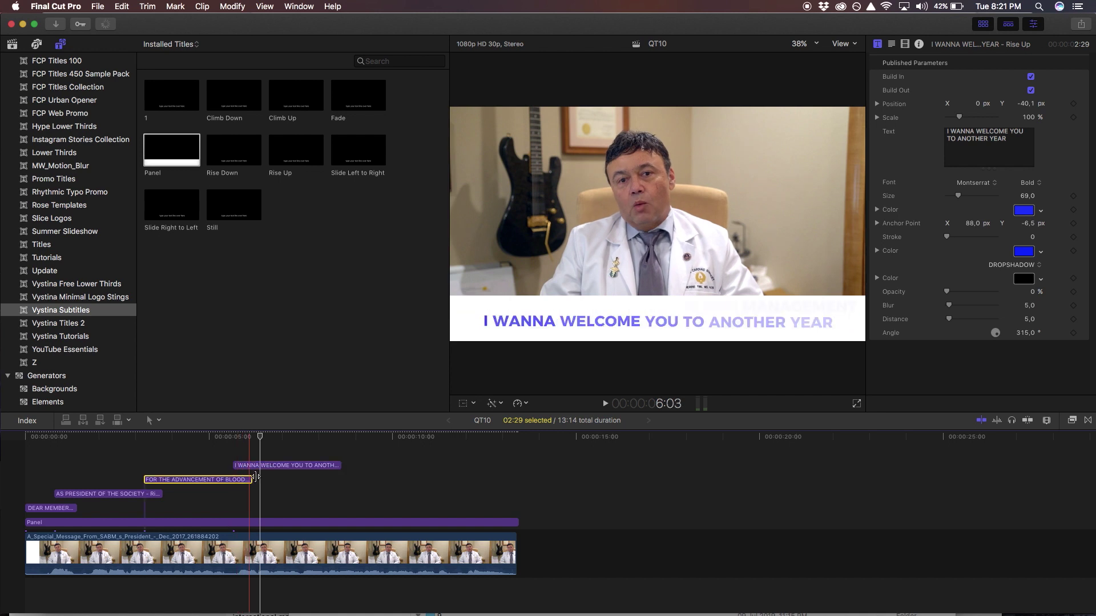
click(256, 483)
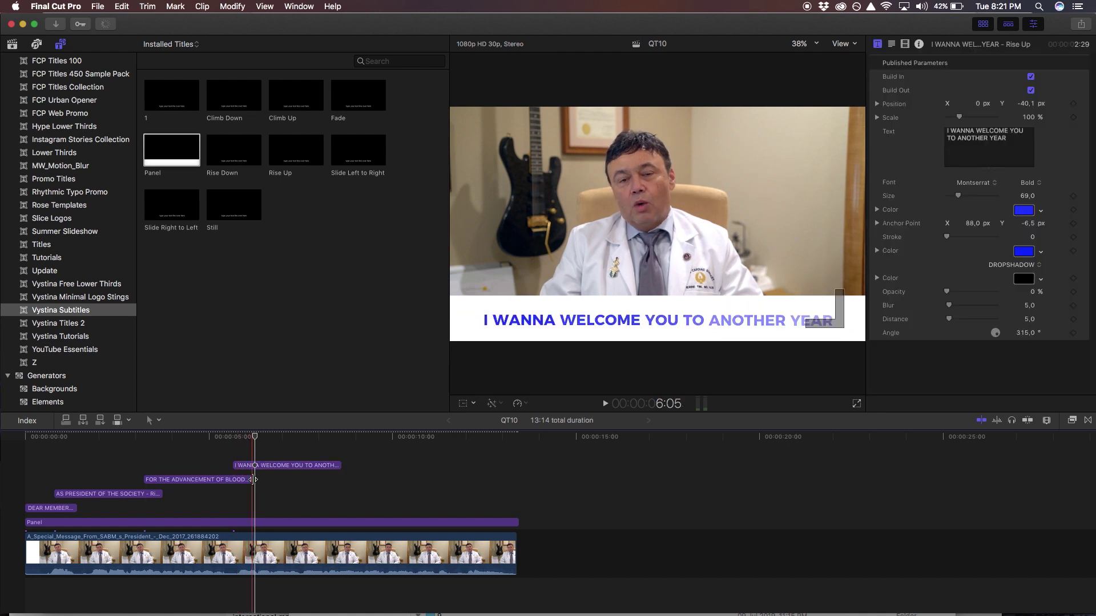
drag(255, 479, 245, 480)
click(209, 440)
key(space)
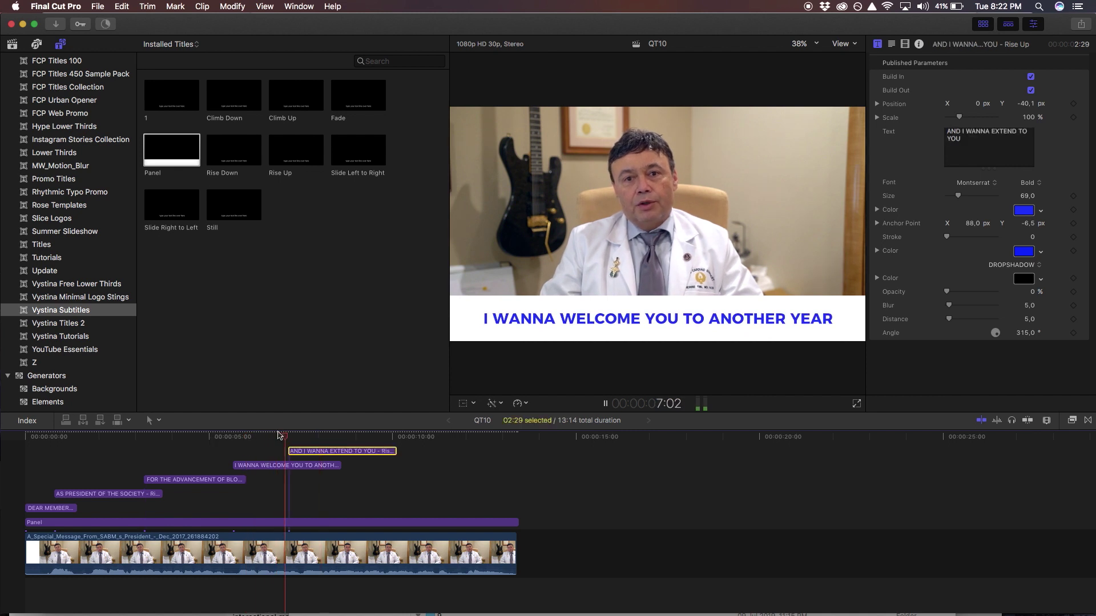
- Replay the section from about 6:18 to check the speech timing of the I WANNA WELCOME YOU and AND I WANNA EXTEND TO YOU subtitles
drag(279, 436, 267, 440)
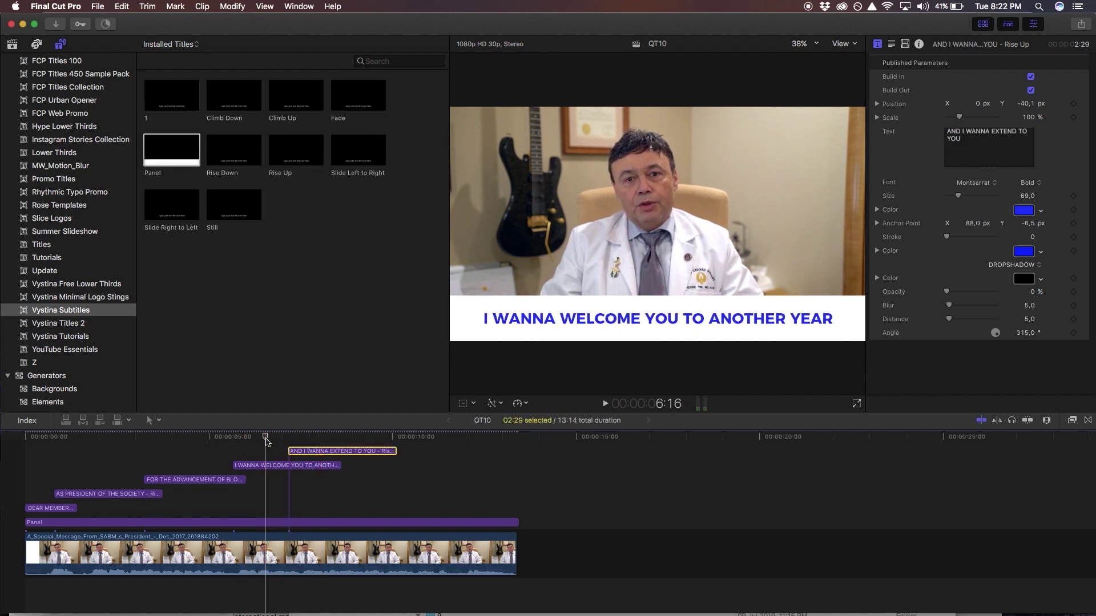
key(space)
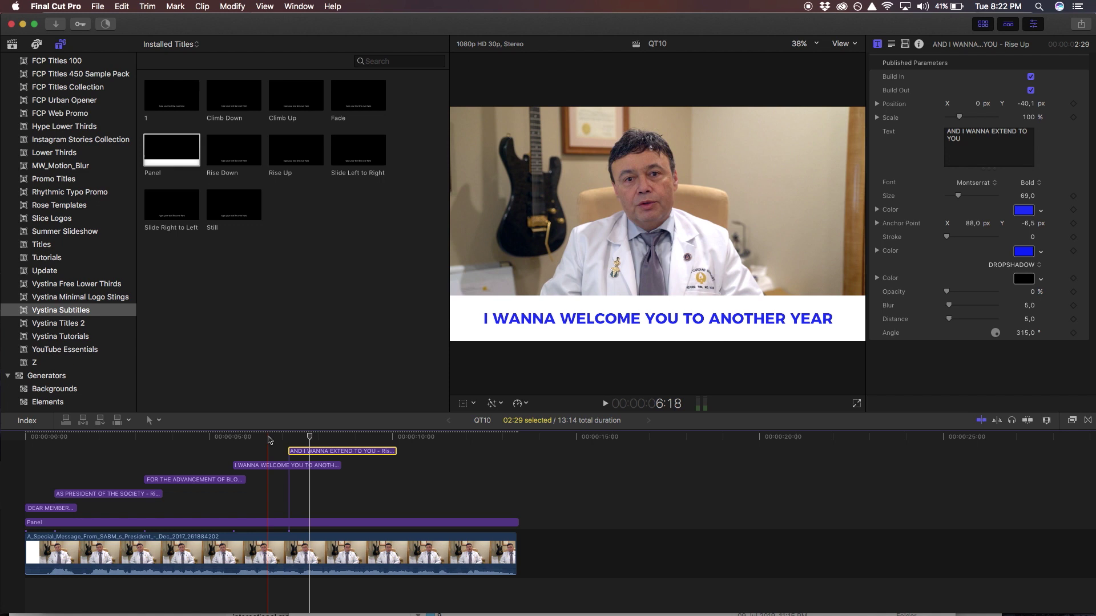
click(268, 438)
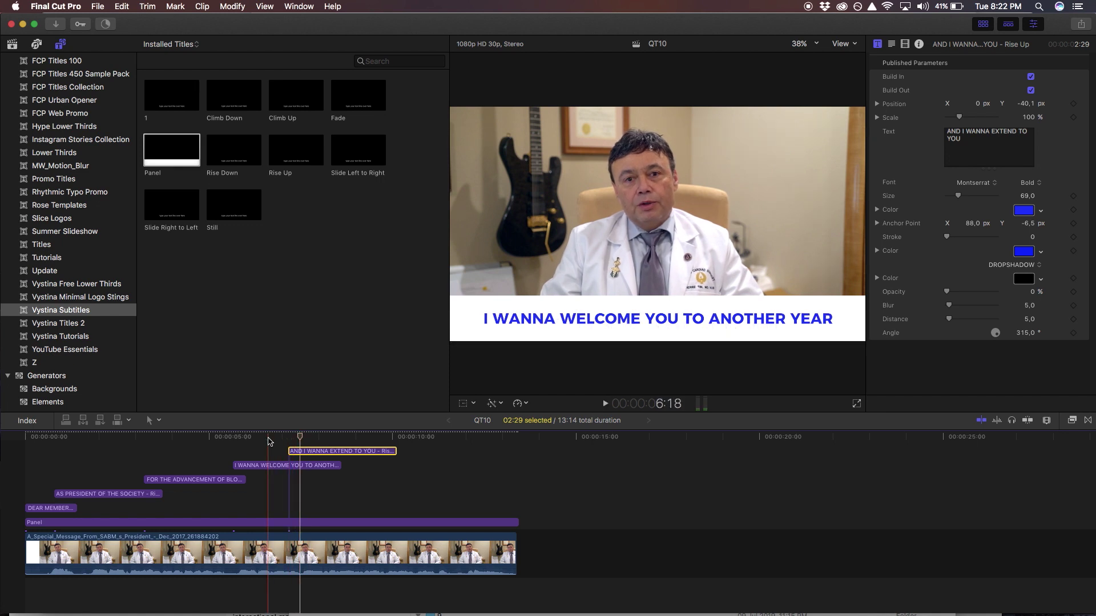
click(306, 440)
click(269, 437)
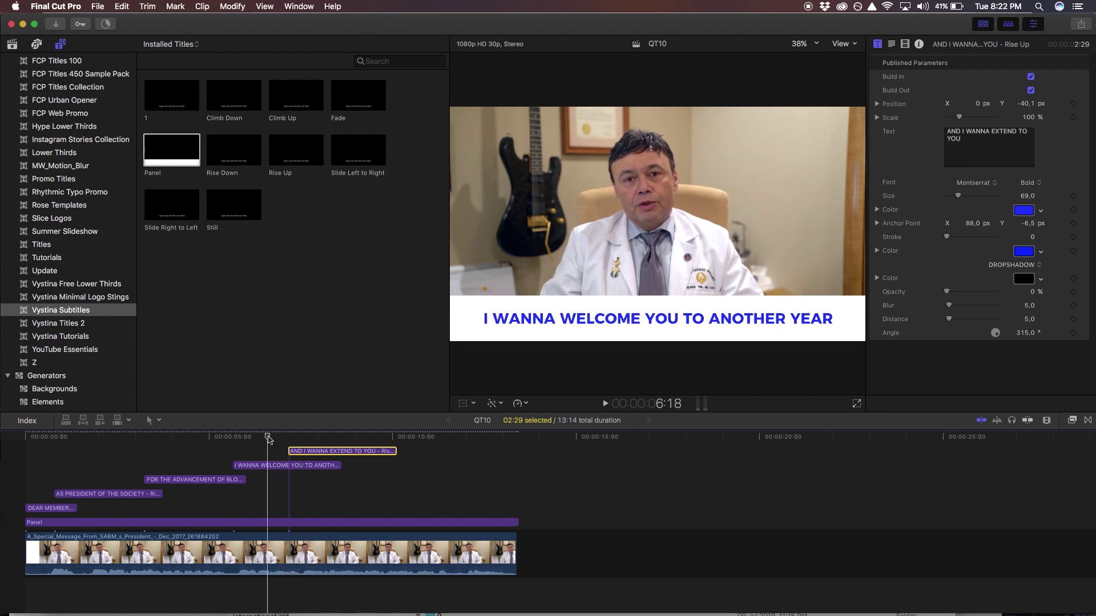
key(space)
key(space)
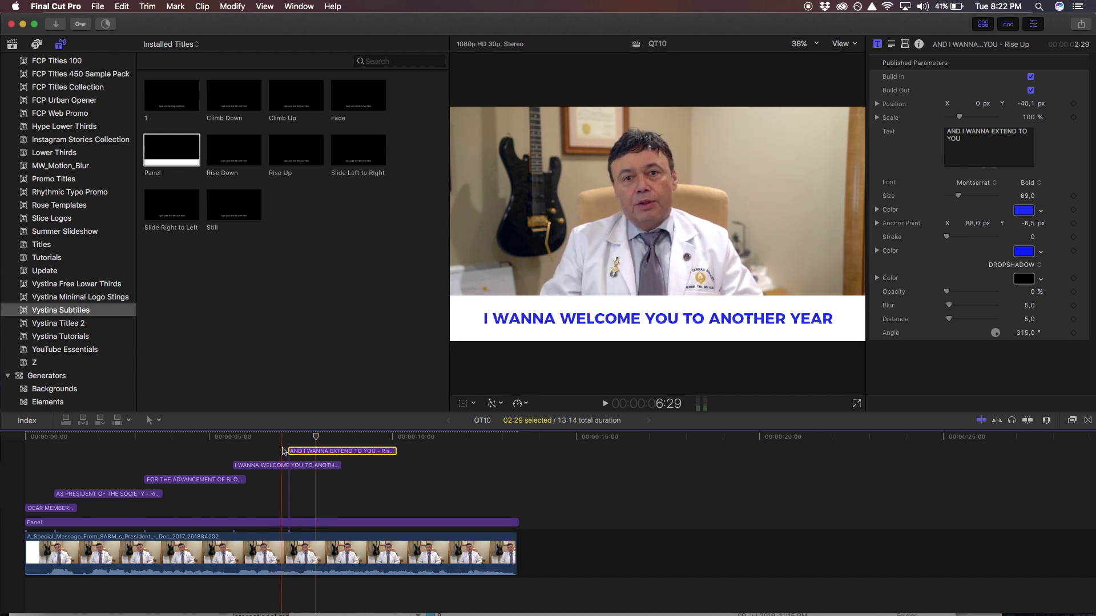
- Trim the AND I WANNA EXTEND TO YOU subtitle's start to a 2:08 duration, shorten I WANNA WELCOME YOU to 2:19, and play
drag(300, 451, 327, 465)
click(339, 465)
click(275, 436)
key(space)
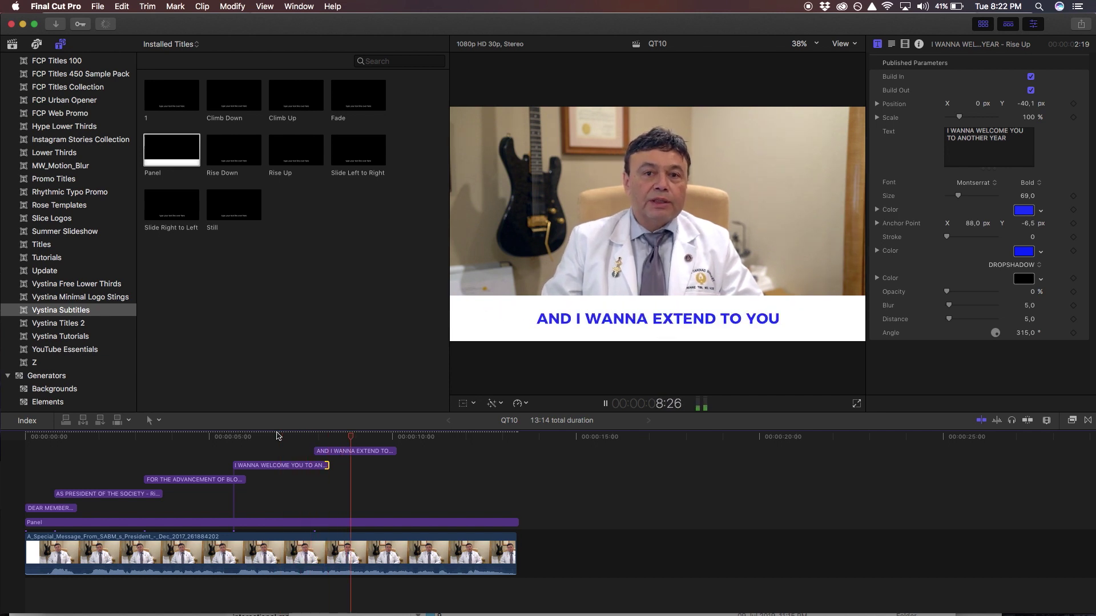
click(277, 436)
- Start the AND I WANNA EXTEND TO YOU subtitle slightly earlier, shorten the I WANNA WELCOME YOU subtitle to 2:12, and play the transition
click(327, 452)
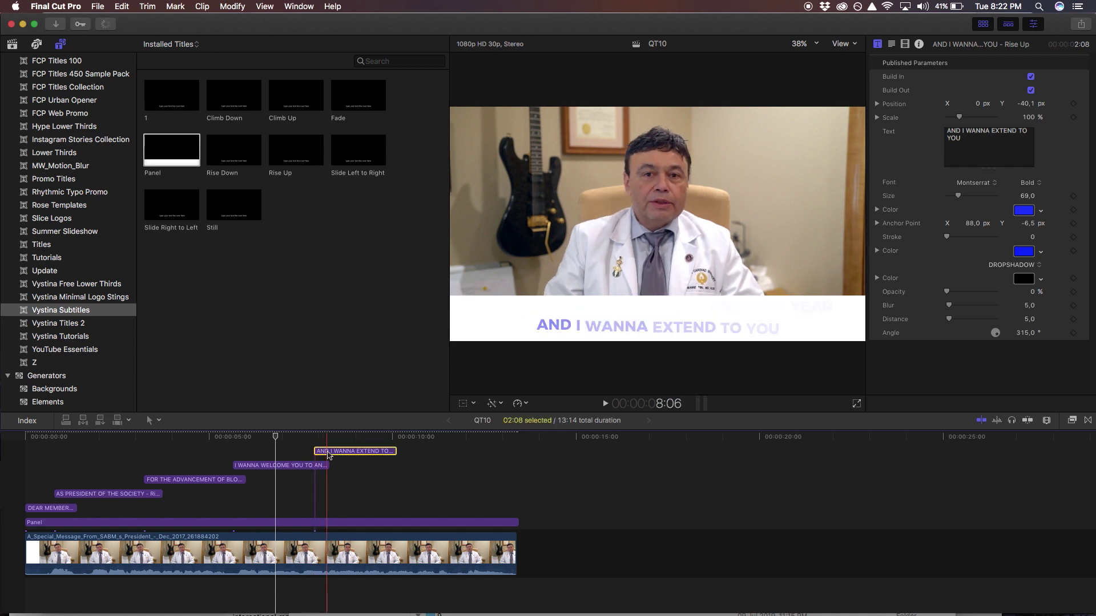
drag(314, 451, 307, 451)
click(324, 465)
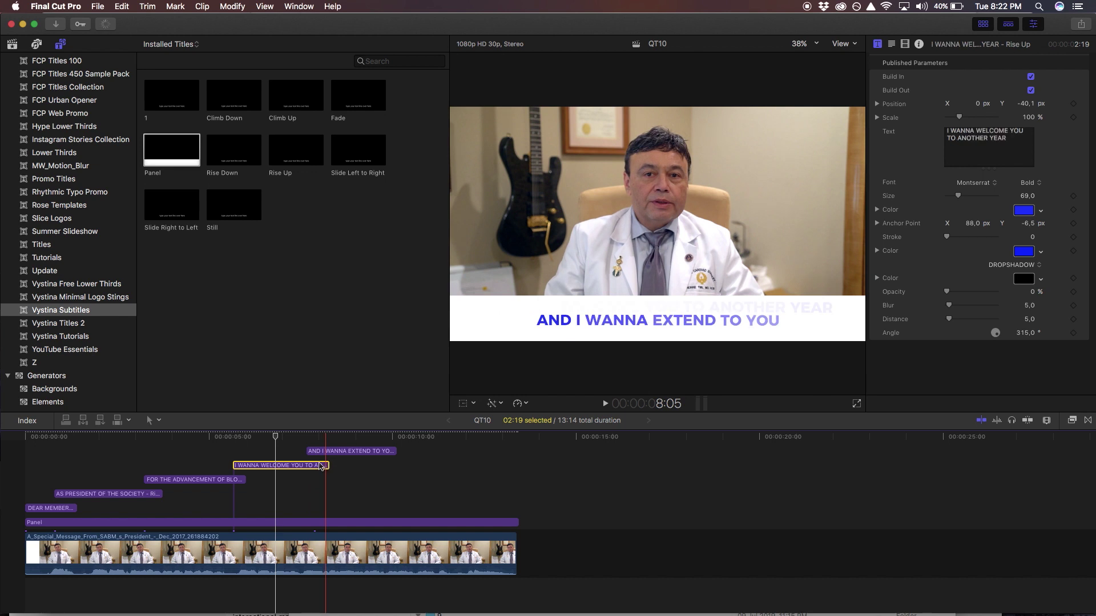
drag(321, 466, 319, 466)
click(272, 439)
key(space)
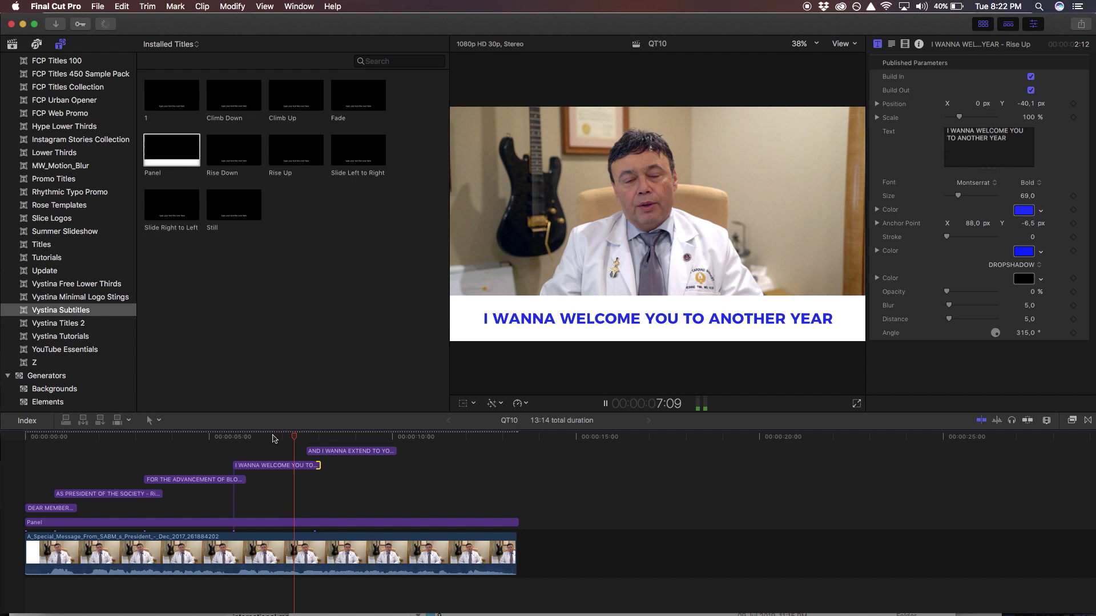
key(space)
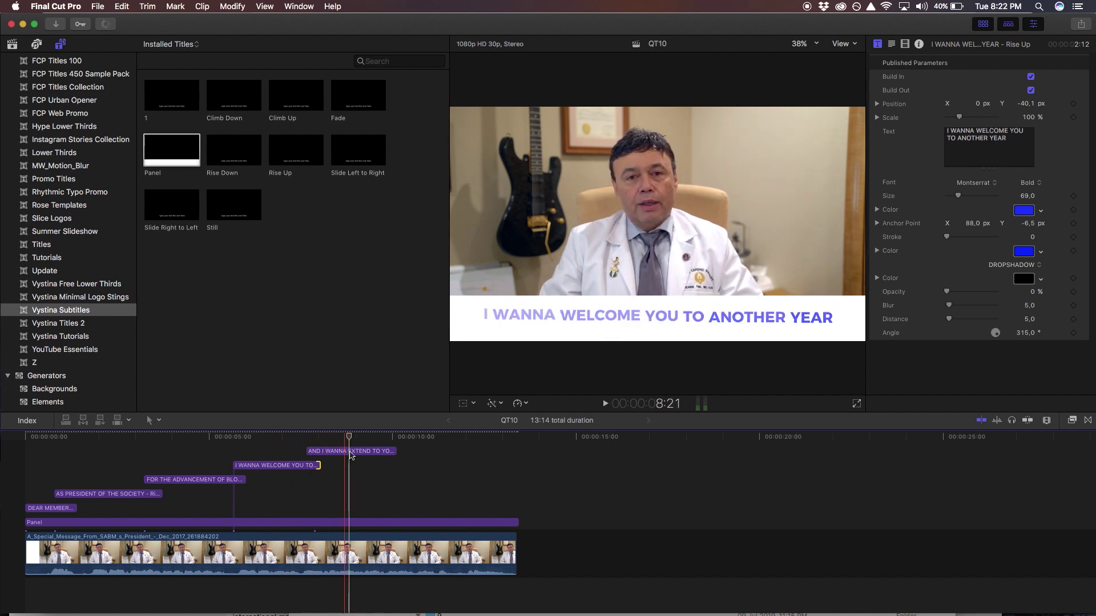
- Duplicate the AND I WANNA EXTEND TO YOU subtitle over its end, play the section, and select the copy for editing
click(351, 455)
key(super+c)
key(super+v)
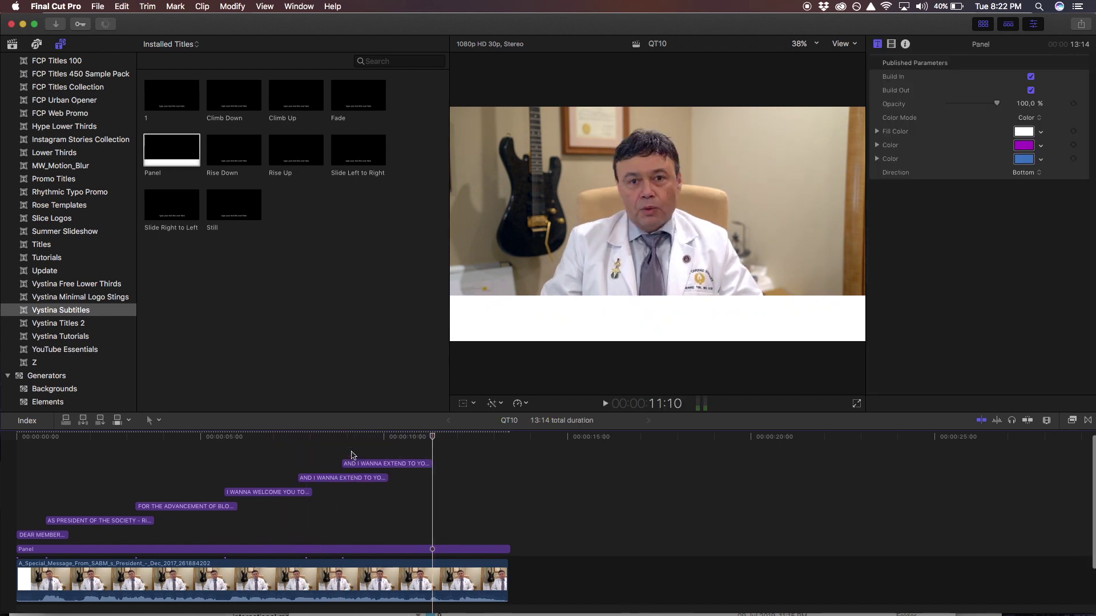
click(346, 438)
key(space)
click(371, 464)
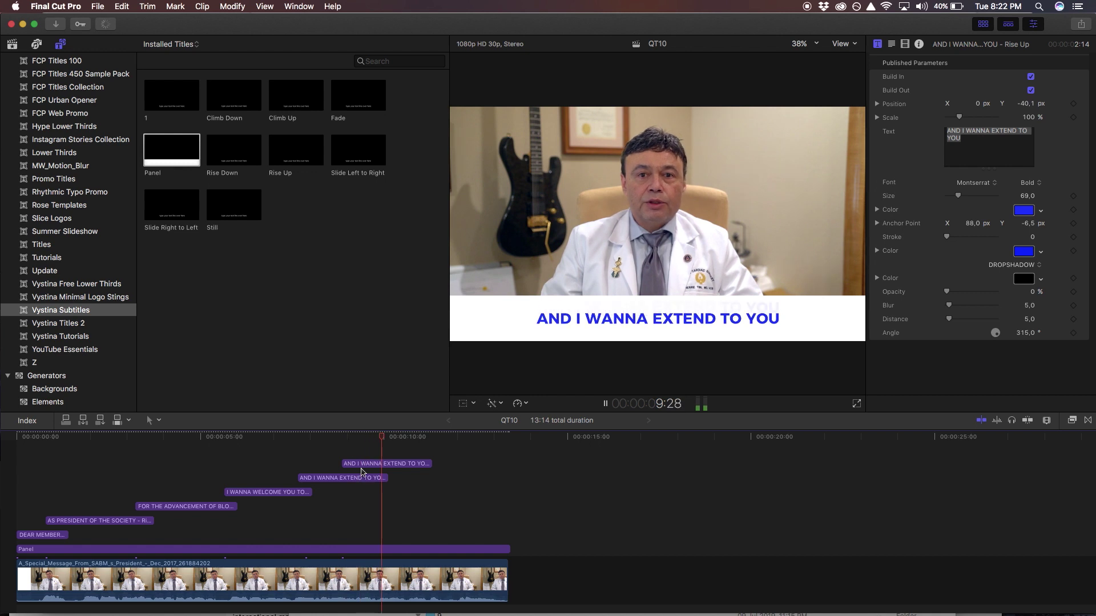
- Set the last subtitle's text to FOR YOUR SUPPORT OF OUR SOCIETY and play the whole timeline from the start
text(FOR )
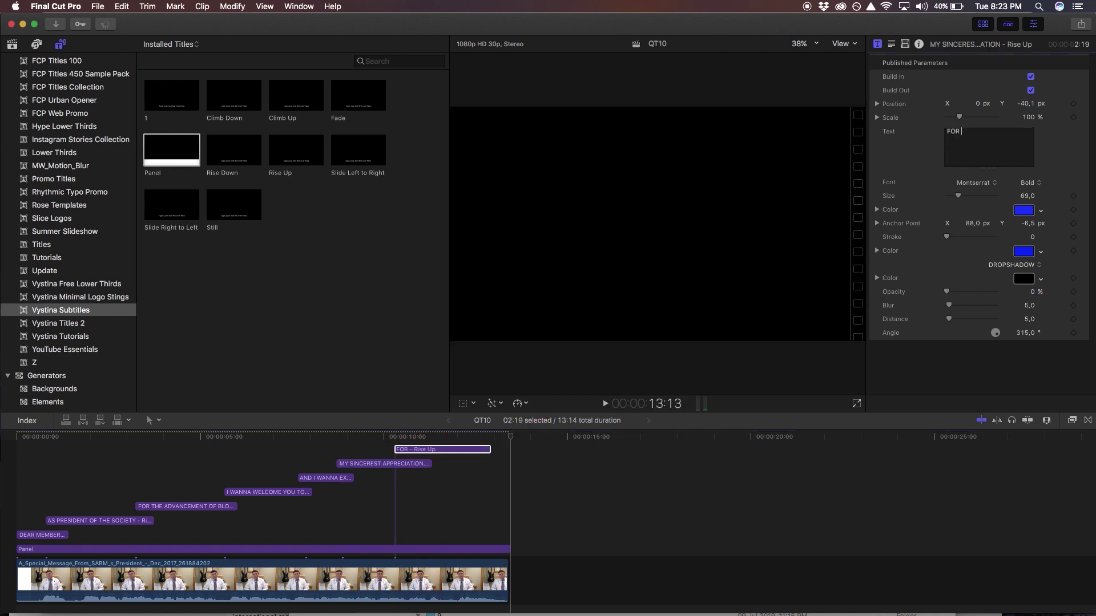
text(YOUR SUPPORT OF OUR SOCIETY)
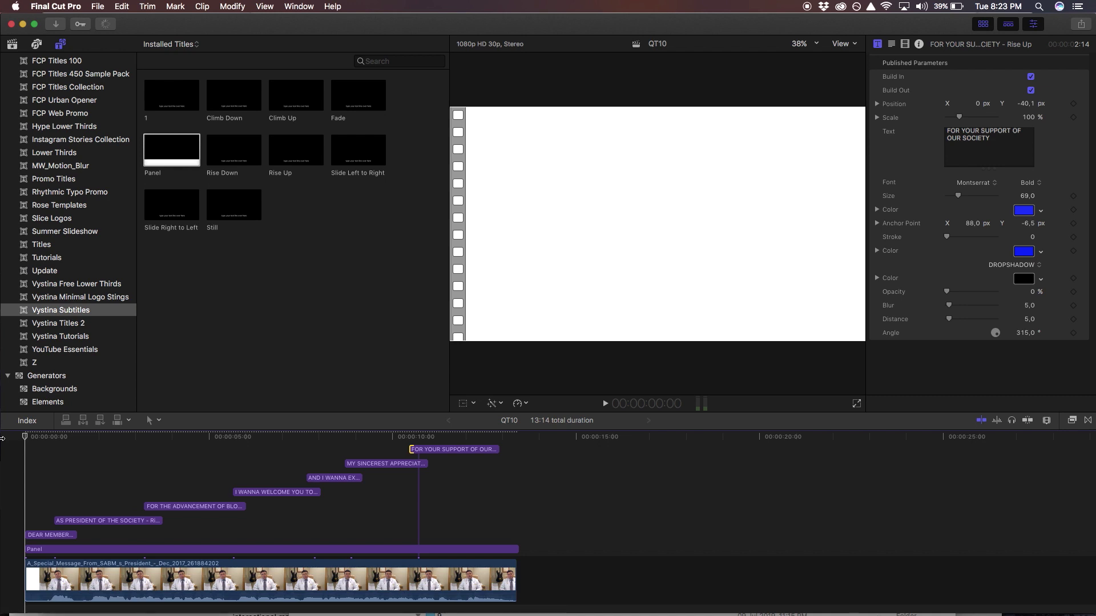
key(space)
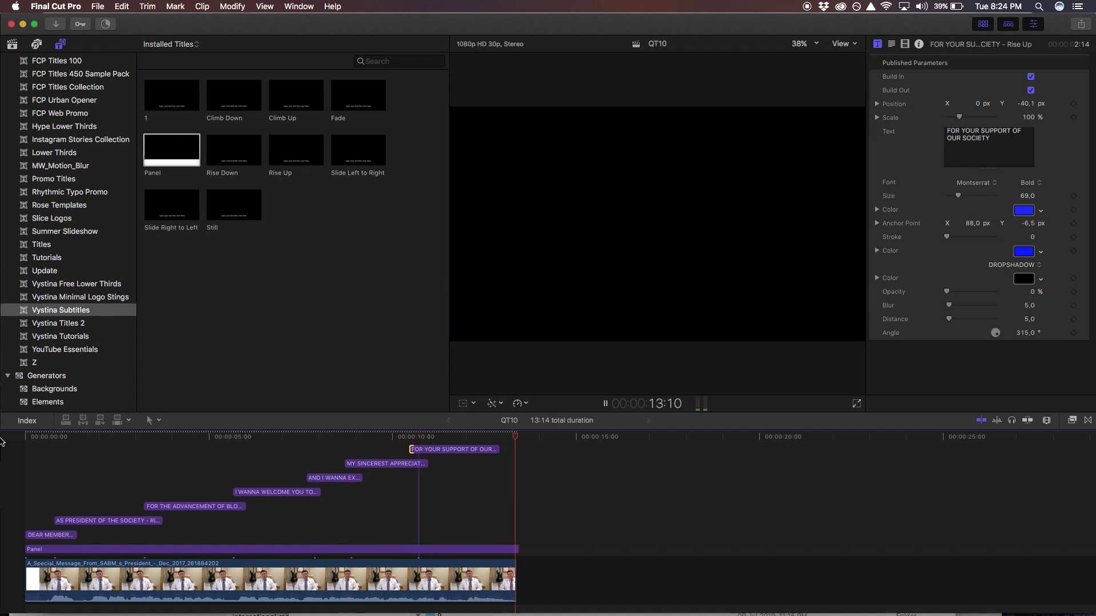
- Select the interview clip, skim the first two subtitles, briefly replay from the timeline's start, and mute the system sound
drag(57, 439, 49, 440)
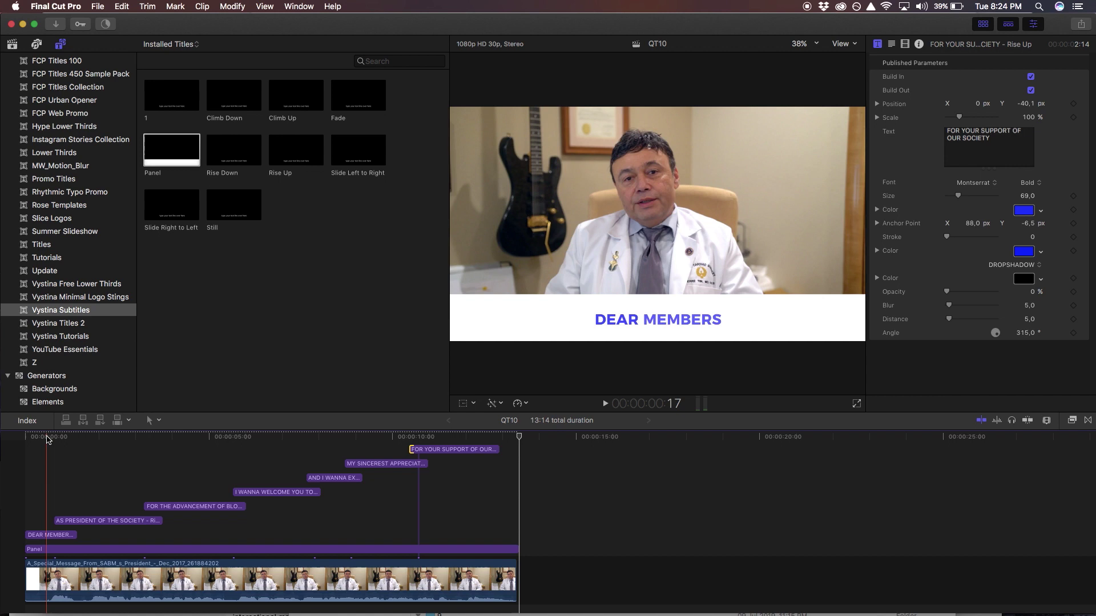
key(c)
click(83, 440)
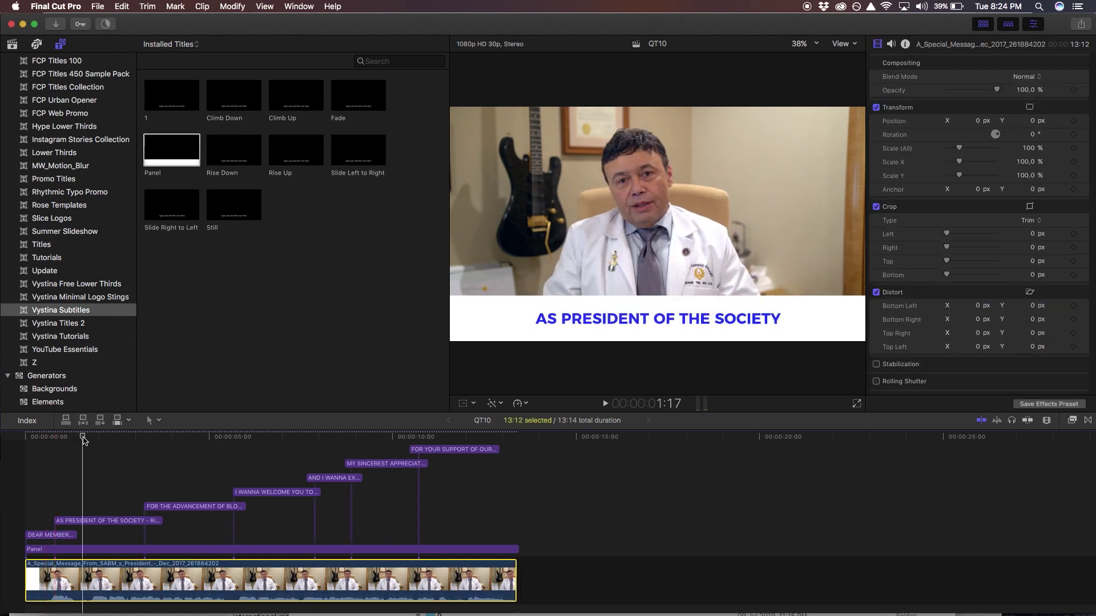
drag(83, 439, 19, 443)
key(space)
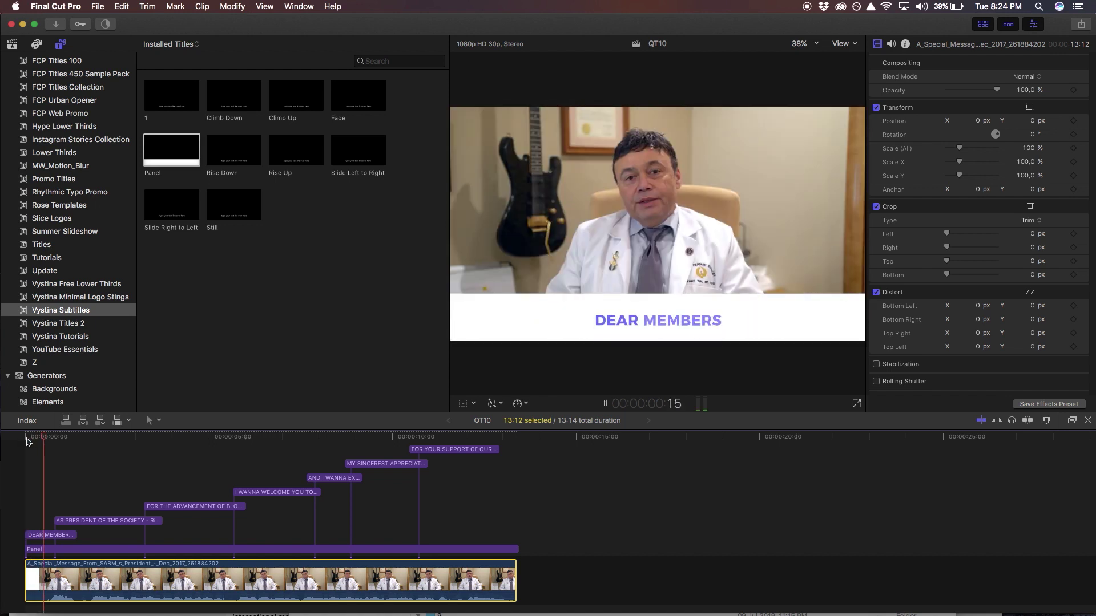
key(space)
key(XF86AudioMute)
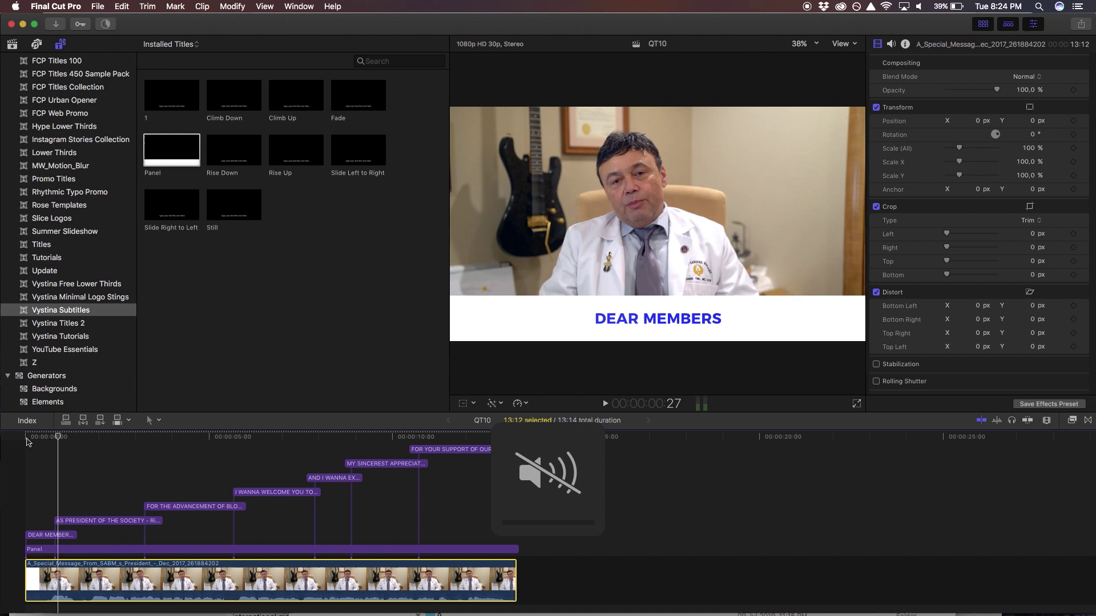
- Replay the opening, and turn off Build In and Build Out for the DEAR MEMBERS and AS PRESIDENT OF THE SOCIETY subtitles
click(26, 442)
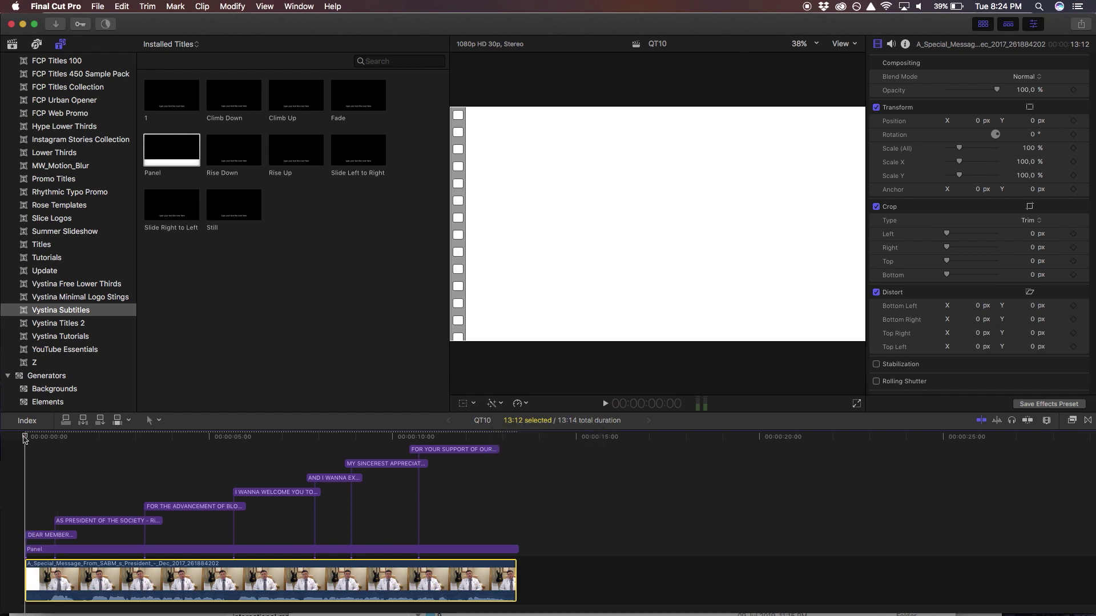
key(space)
click(52, 535)
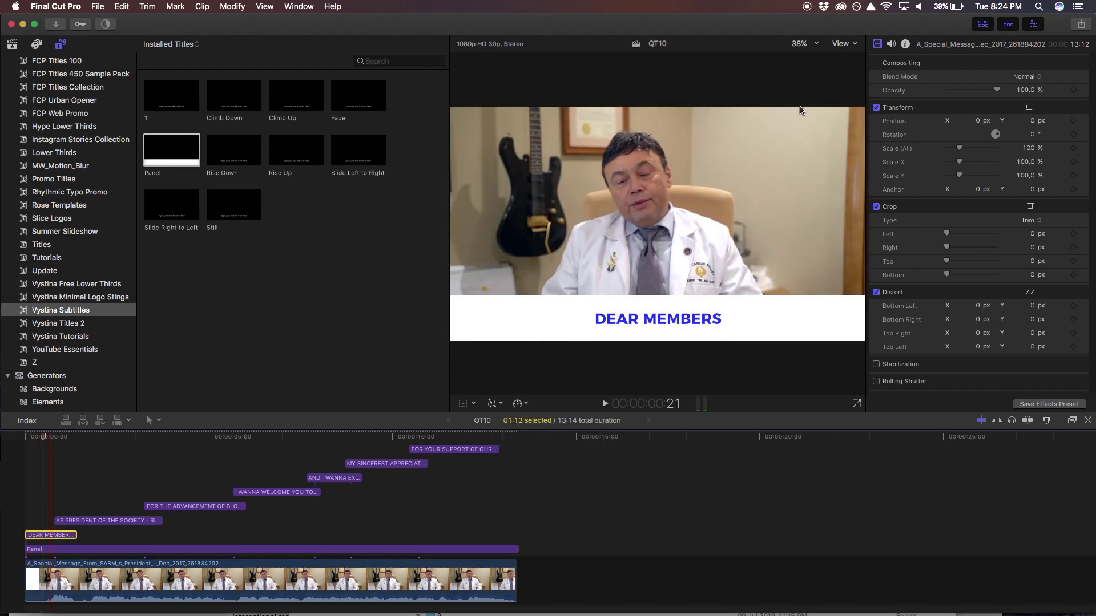
click(1031, 90)
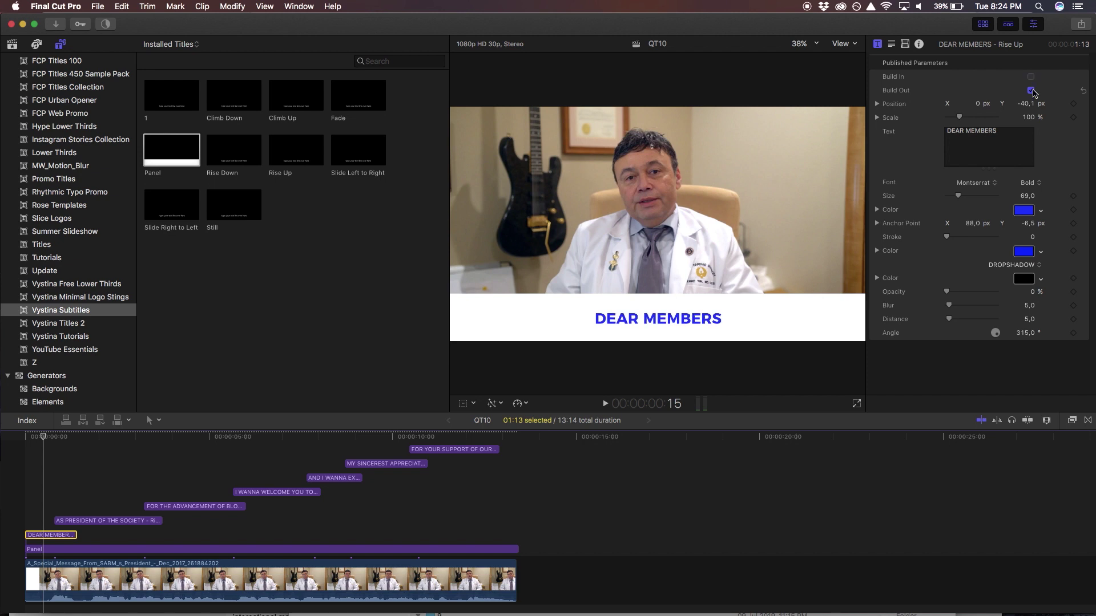
click(120, 520)
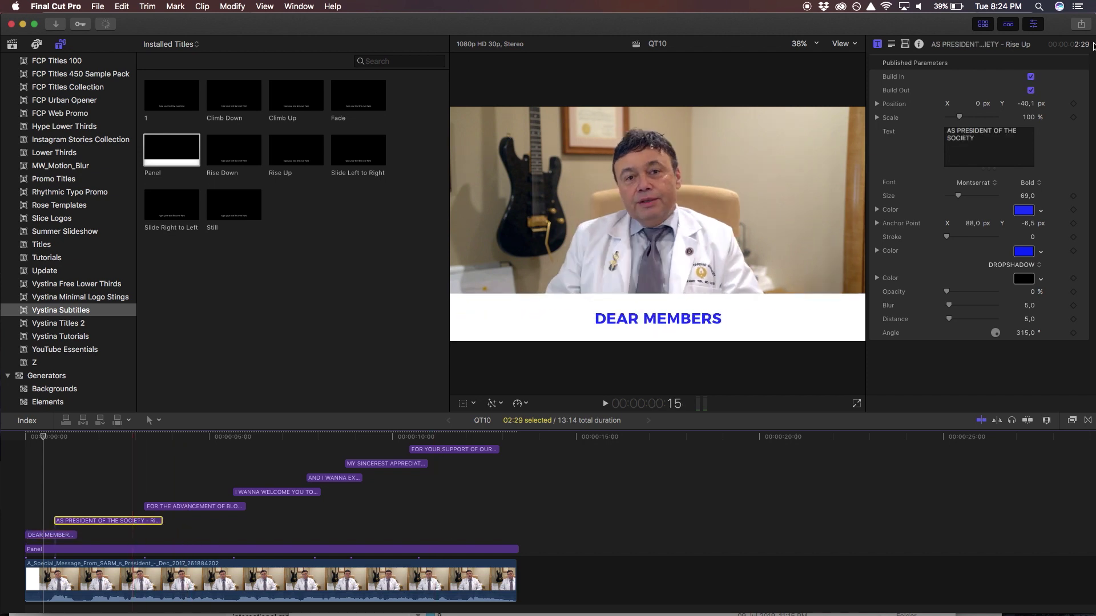
click(1031, 76)
click(1031, 90)
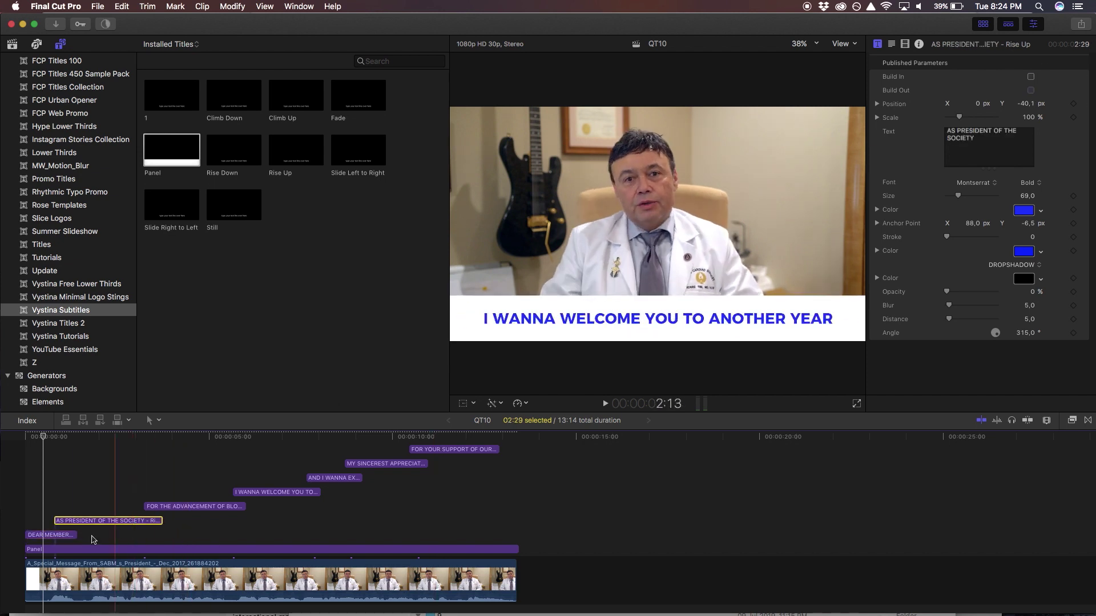
- Trim the start of the AS PRESIDENT OF THE SOCIETY subtitle to the end of DEAR MEMBERS, and play the transition twice
drag(61, 524, 80, 523)
click(57, 440)
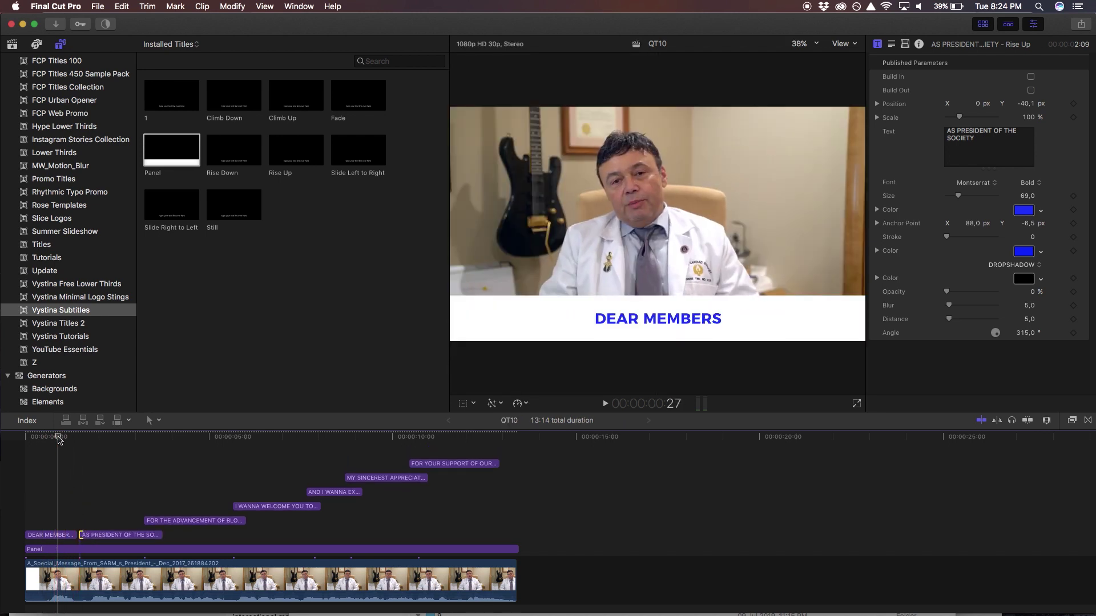
key(space)
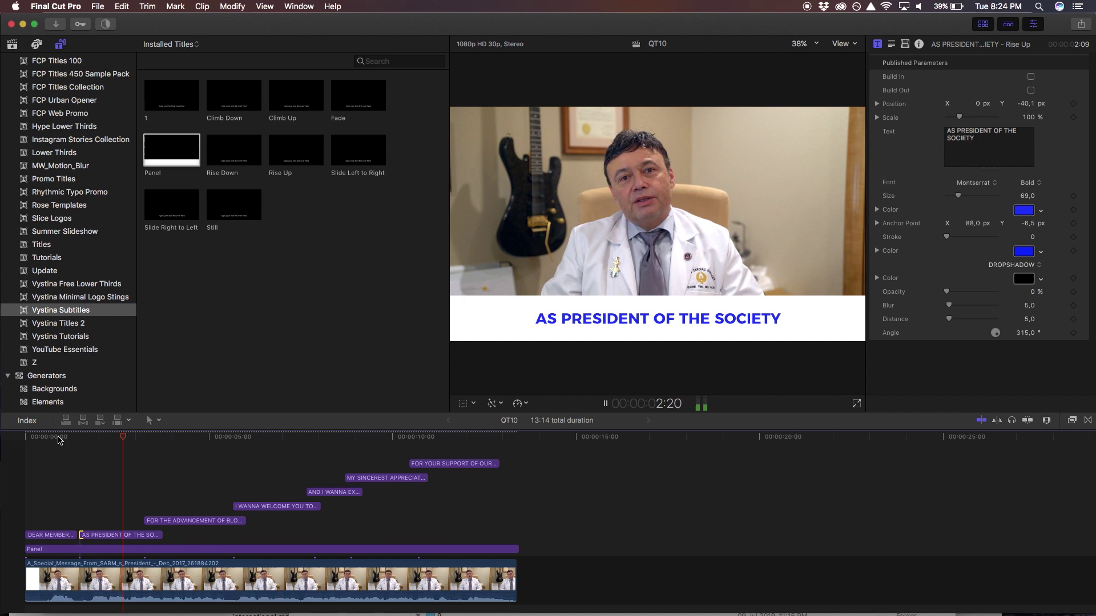
click(57, 437)
key(space)
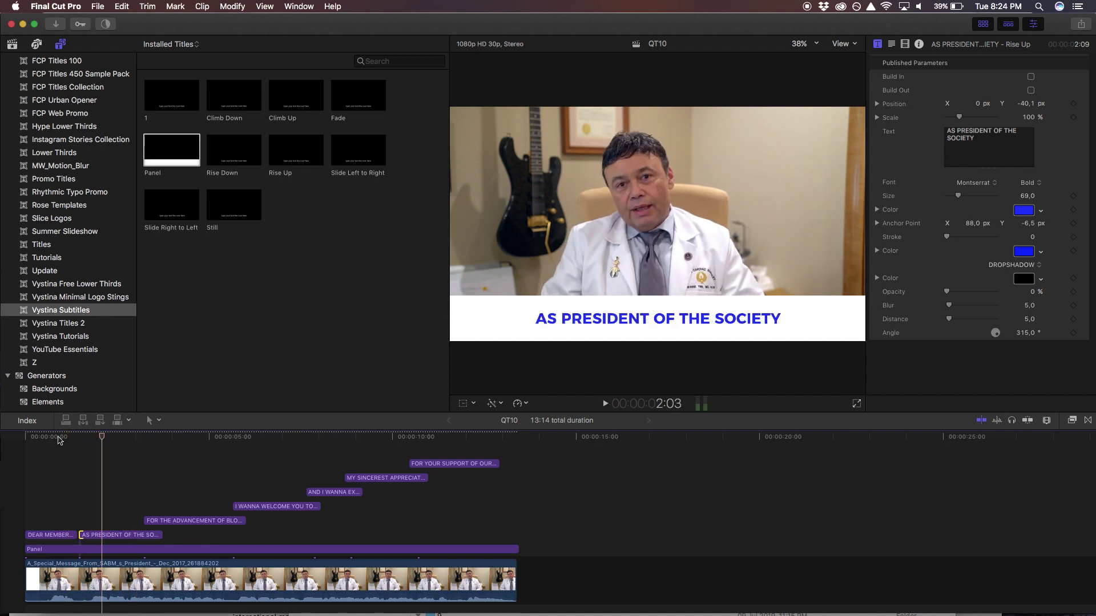
- Try the Gradient color mode on the Panel title and return it to Color
click(66, 437)
key(super+Down)
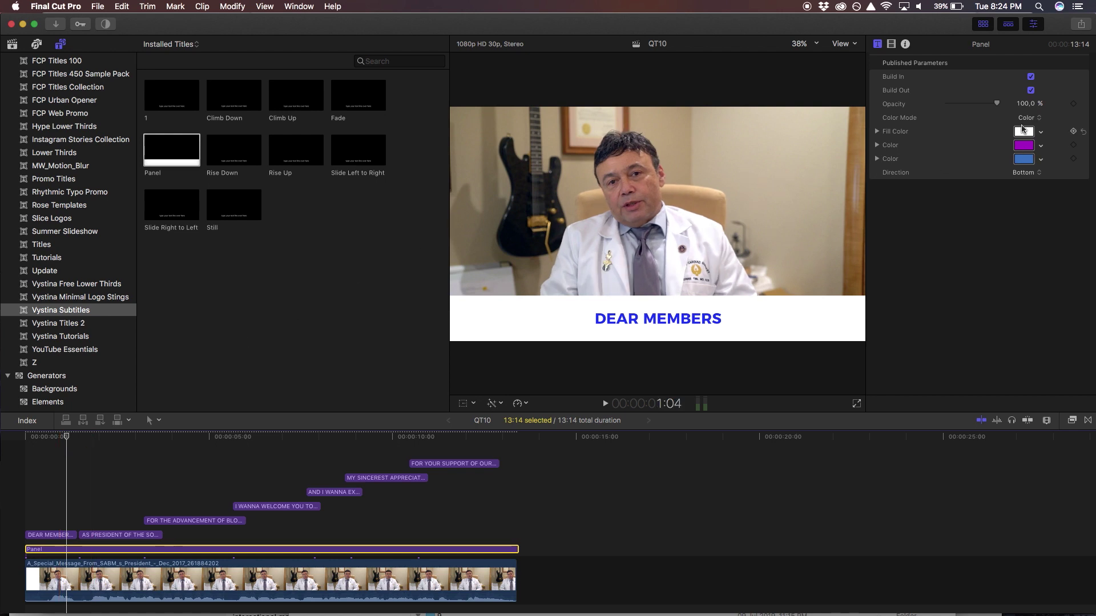
drag(994, 110, 1029, 116)
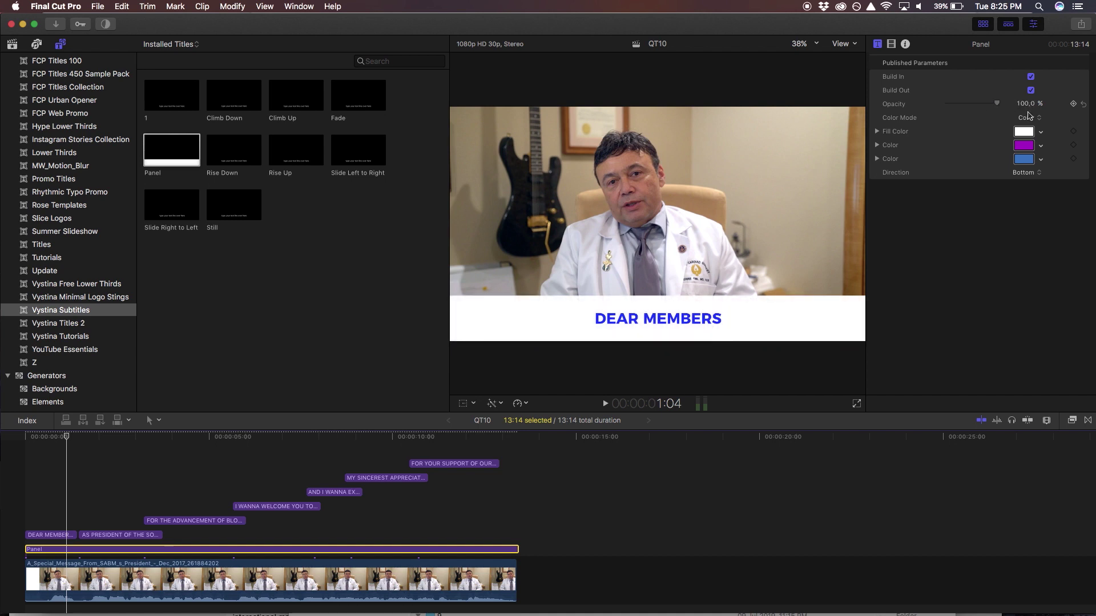
click(1028, 116)
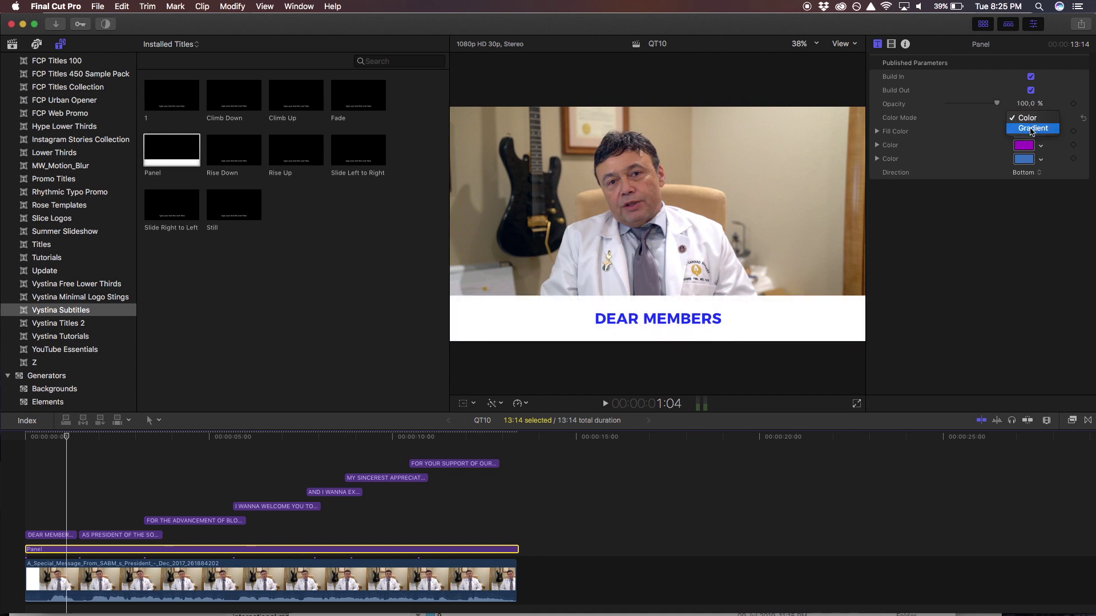
click(1032, 129)
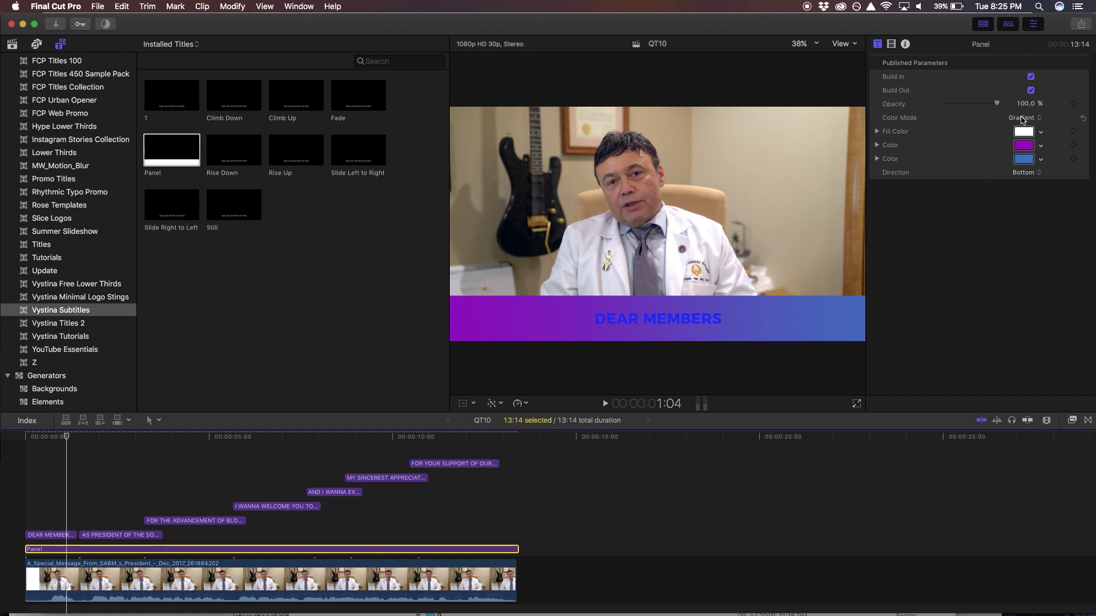
click(1022, 119)
click(1022, 106)
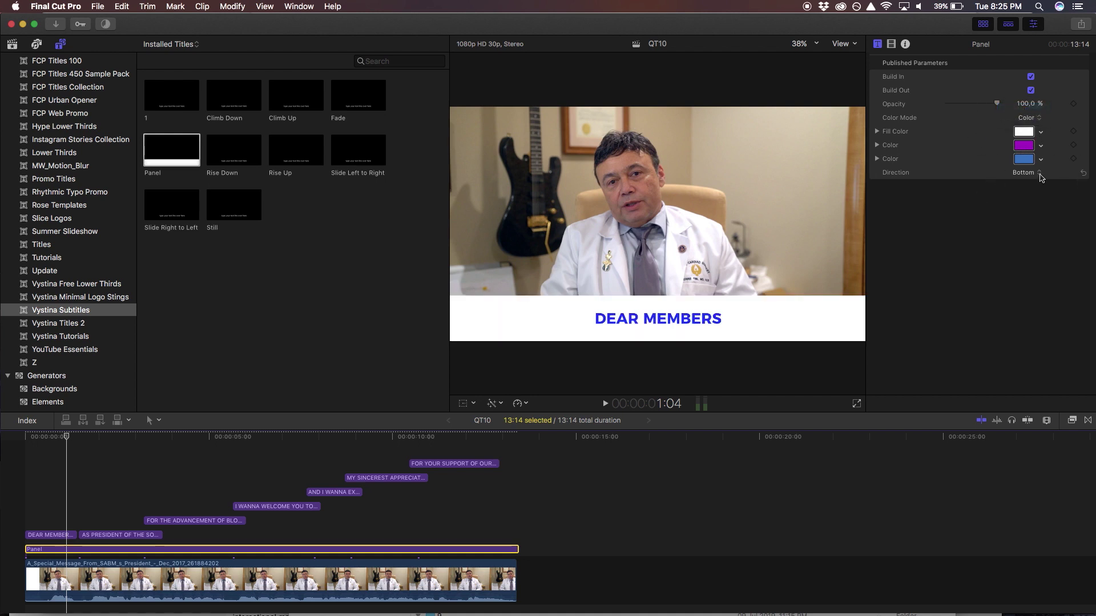
- Try the Top and Left directions for the Panel title, and set its direction back to Bottom
click(1028, 173)
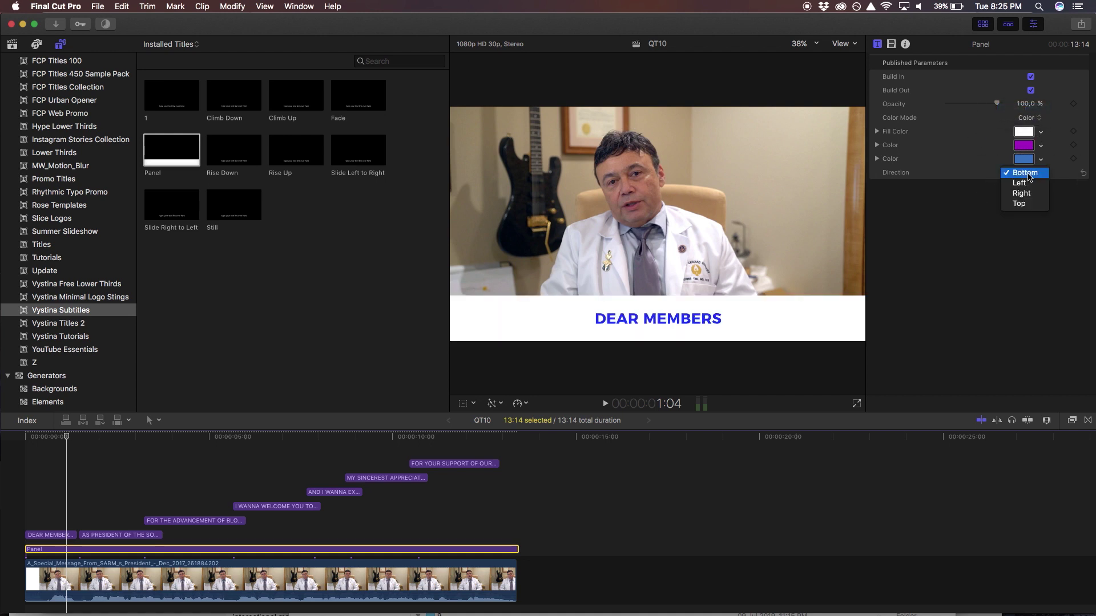
click(1017, 206)
click(1027, 173)
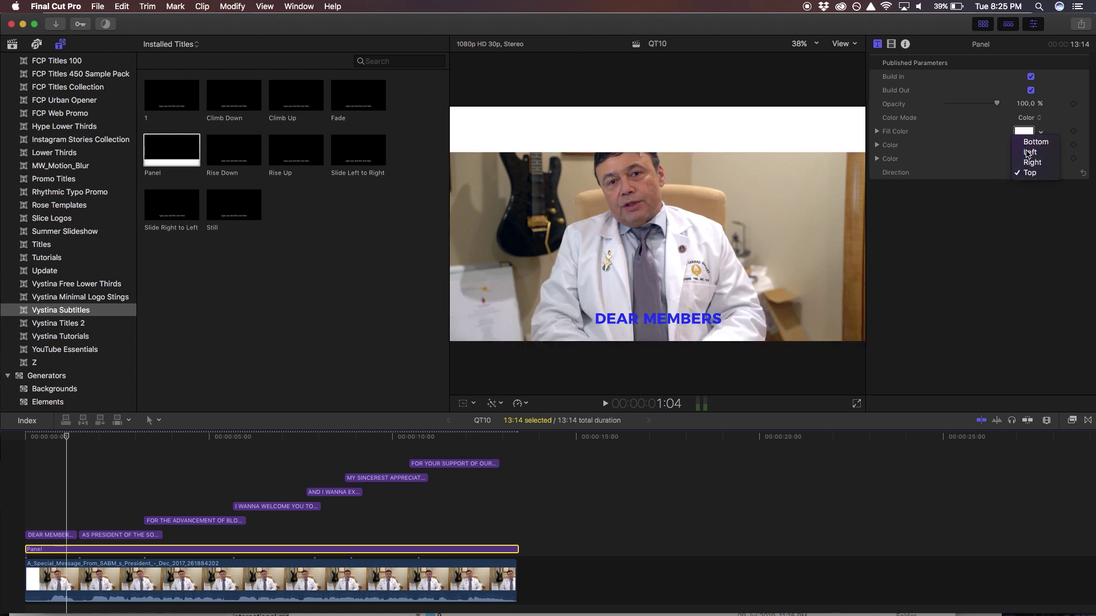
click(1030, 168)
click(1031, 170)
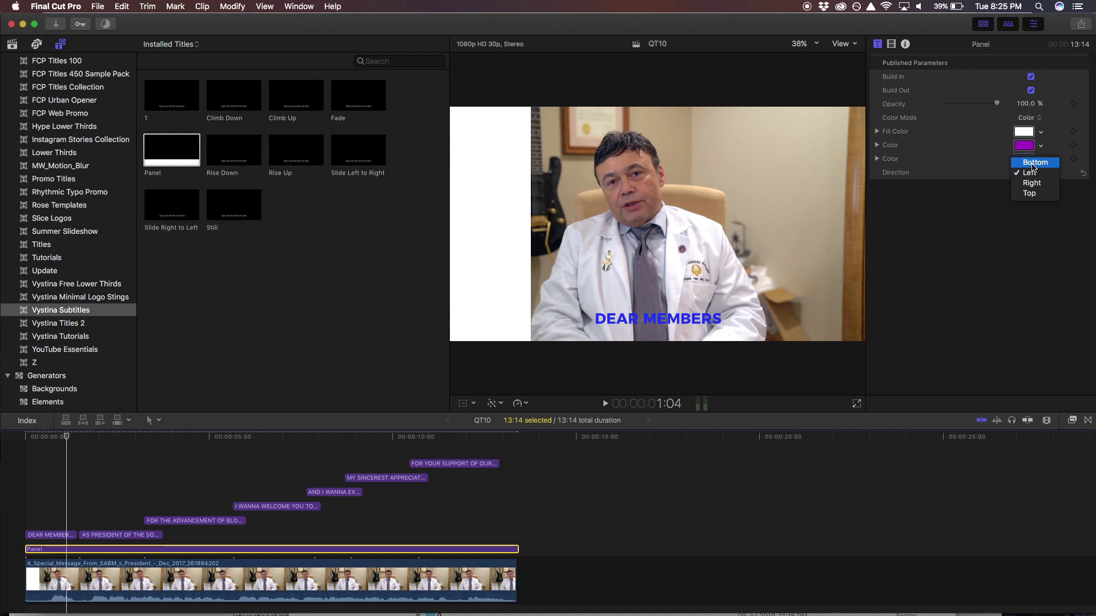
click(1032, 163)
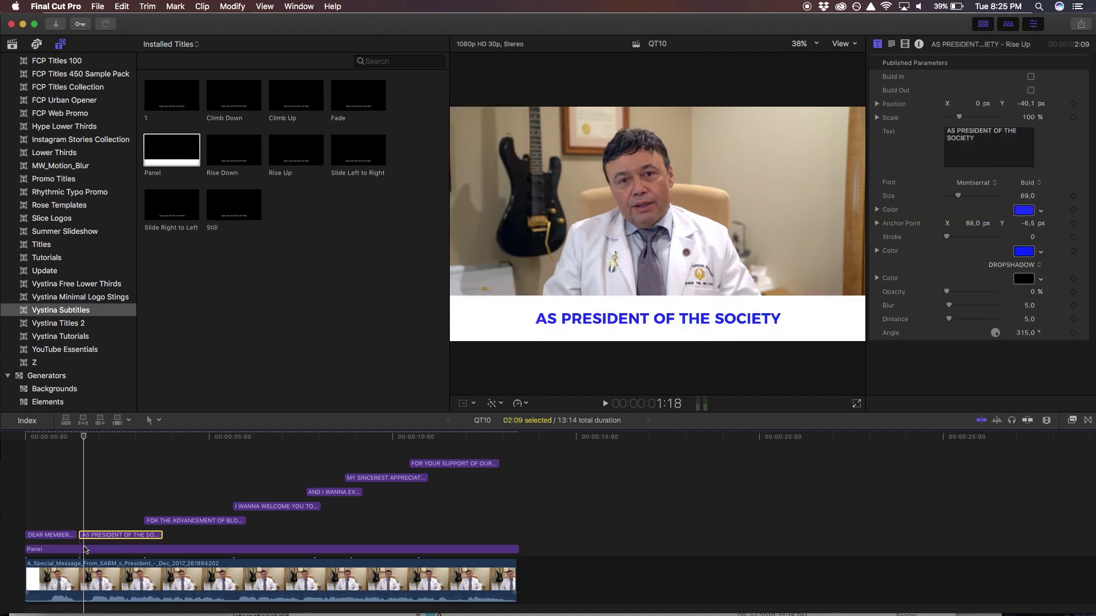
- Disable the Panel title and set the AS PRESIDENT OF THE SOCIETY subtitle's stroke color to magenta FF00FF
click(84, 548)
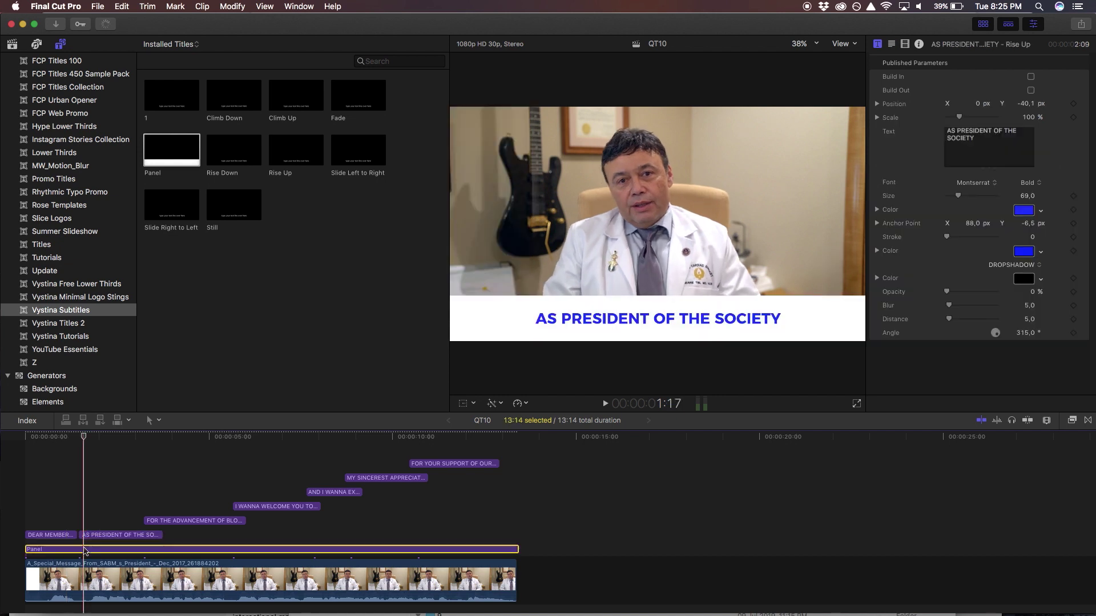
key(v)
click(90, 537)
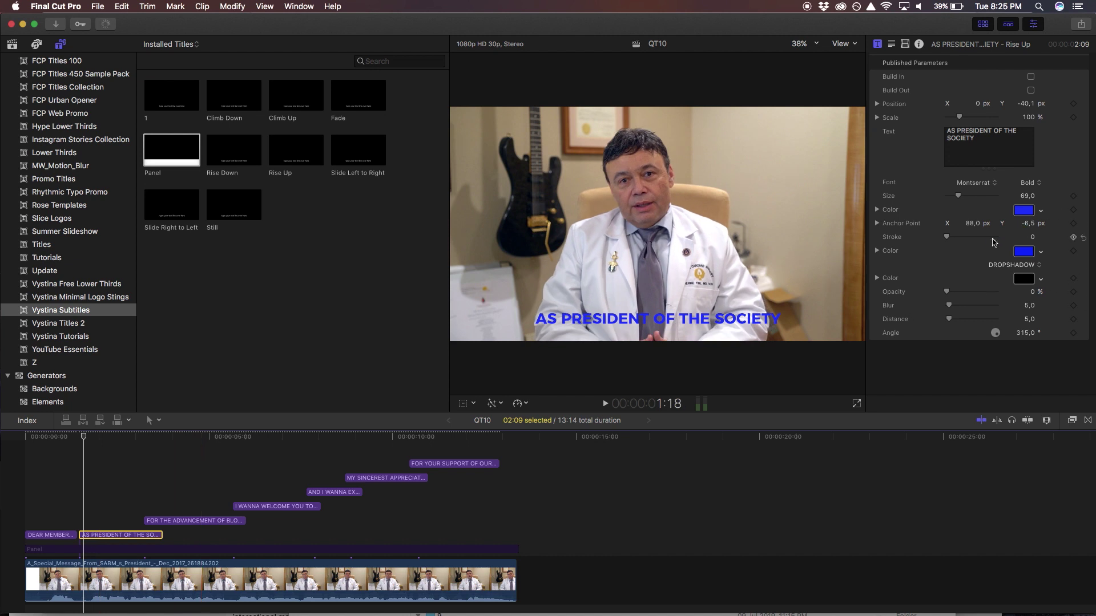
click(1033, 255)
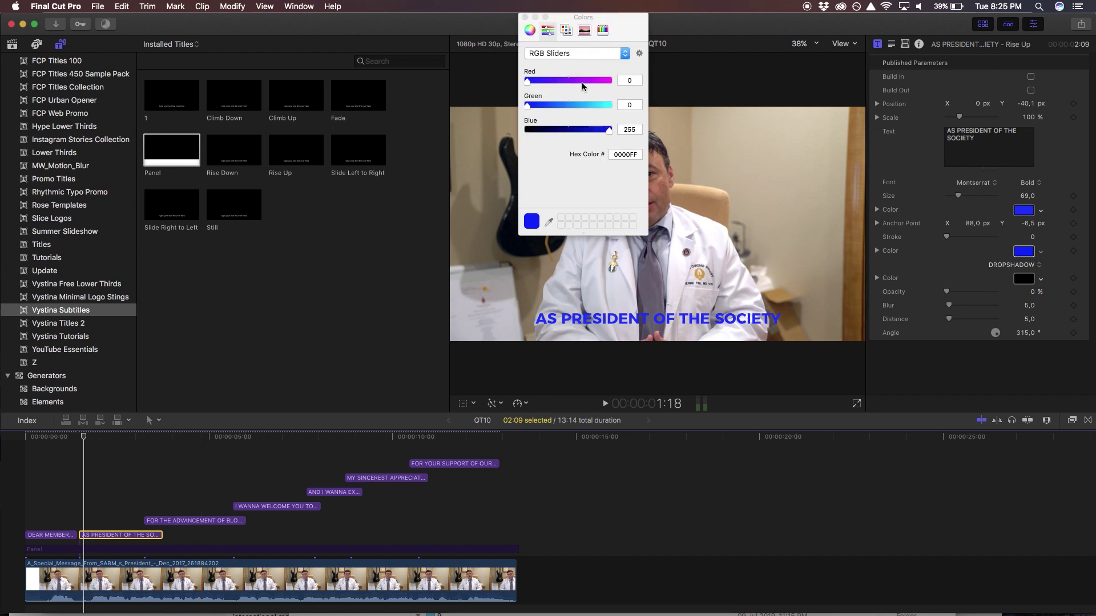
click(596, 82)
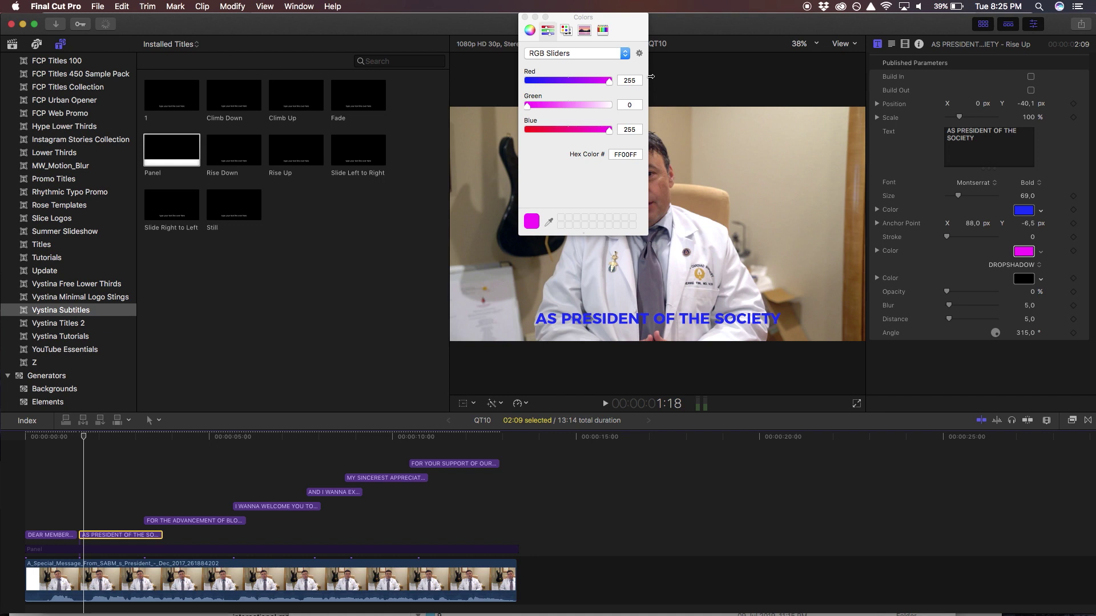
click(526, 18)
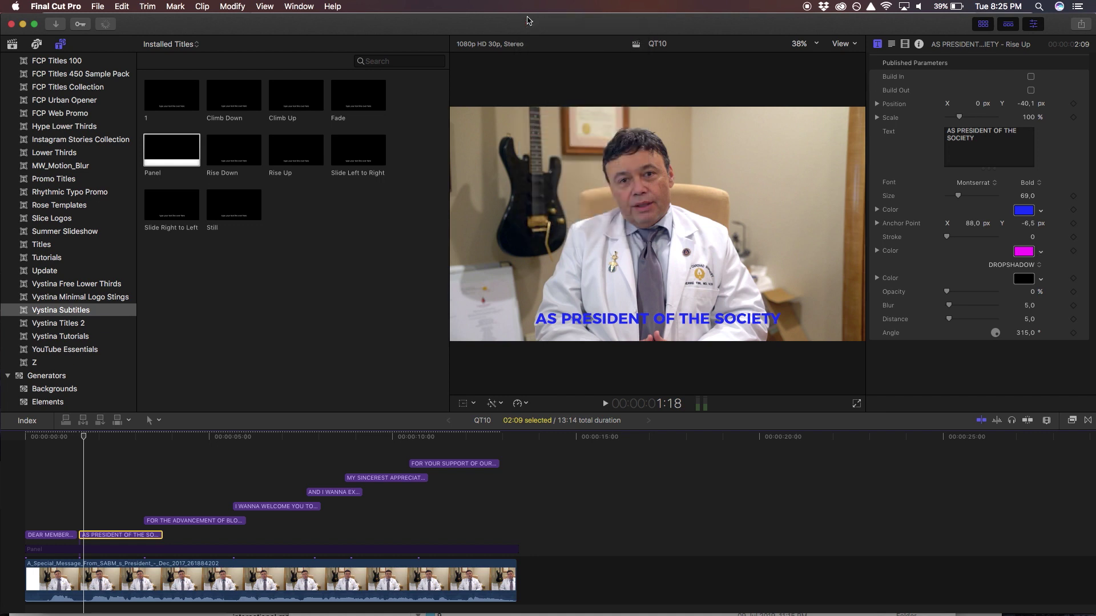
- Try a stroke of 4 on the AS PRESIDENT OF THE SOCIETY subtitle, and set the stroke back to 0
drag(1032, 237, 1032, 234)
click(1032, 238)
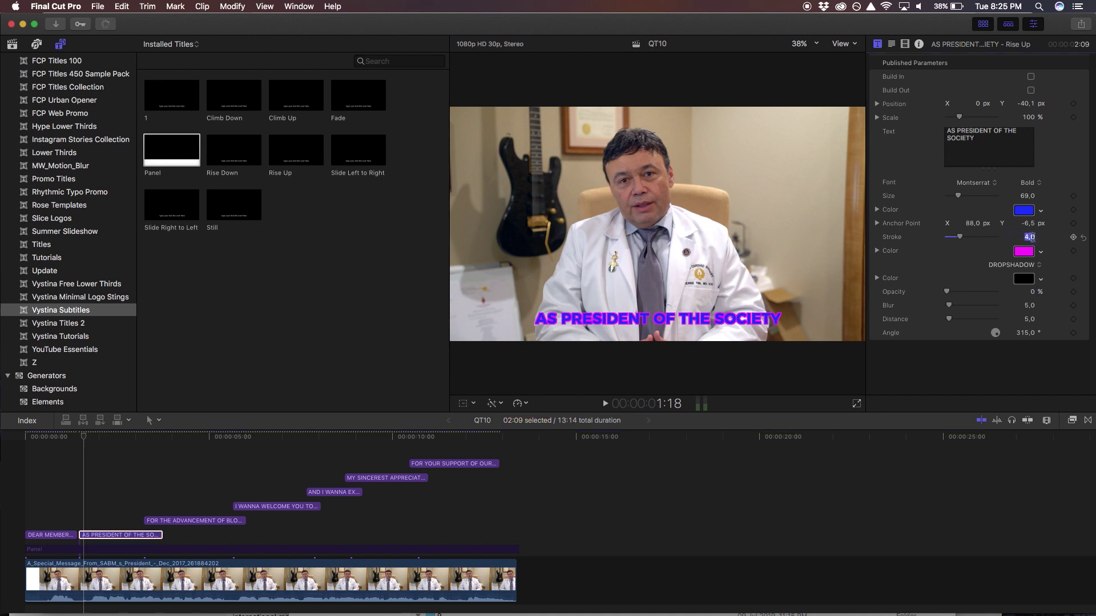
text(0)
key(Return)
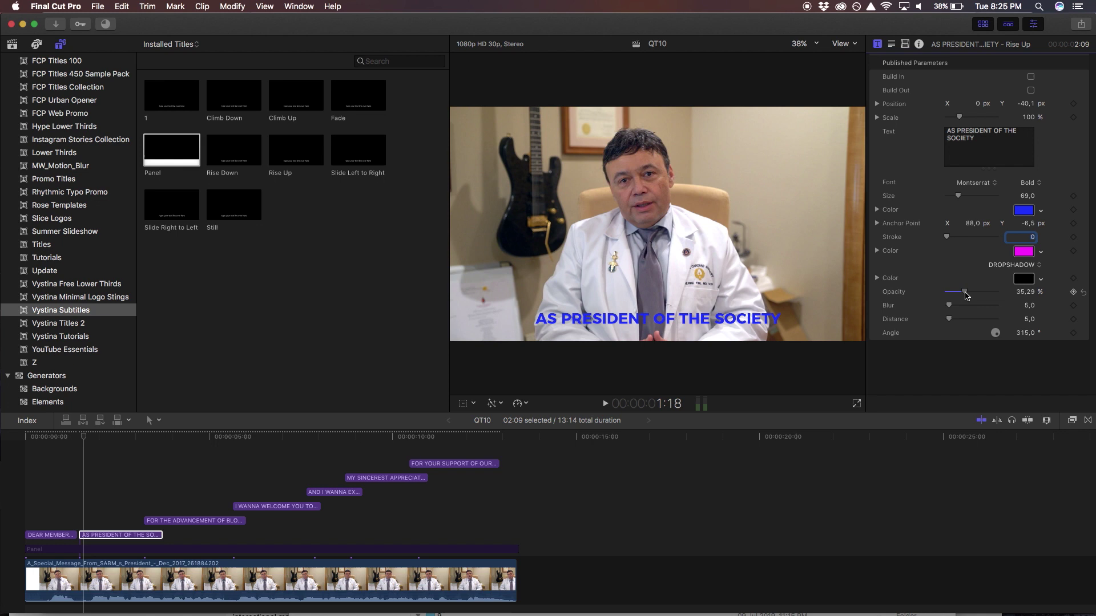
- Give the AS PRESIDENT OF THE SOCIETY subtitle a drop shadow with distance 10, blur 40 and about 73% opacity
drag(978, 294, 1048, 294)
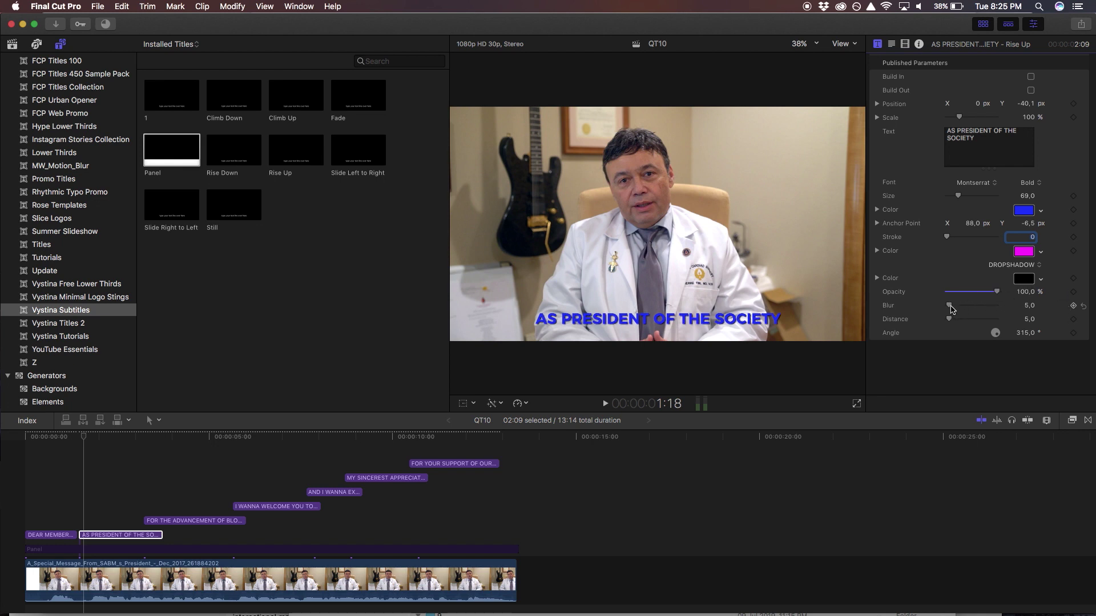
drag(949, 319, 952, 322)
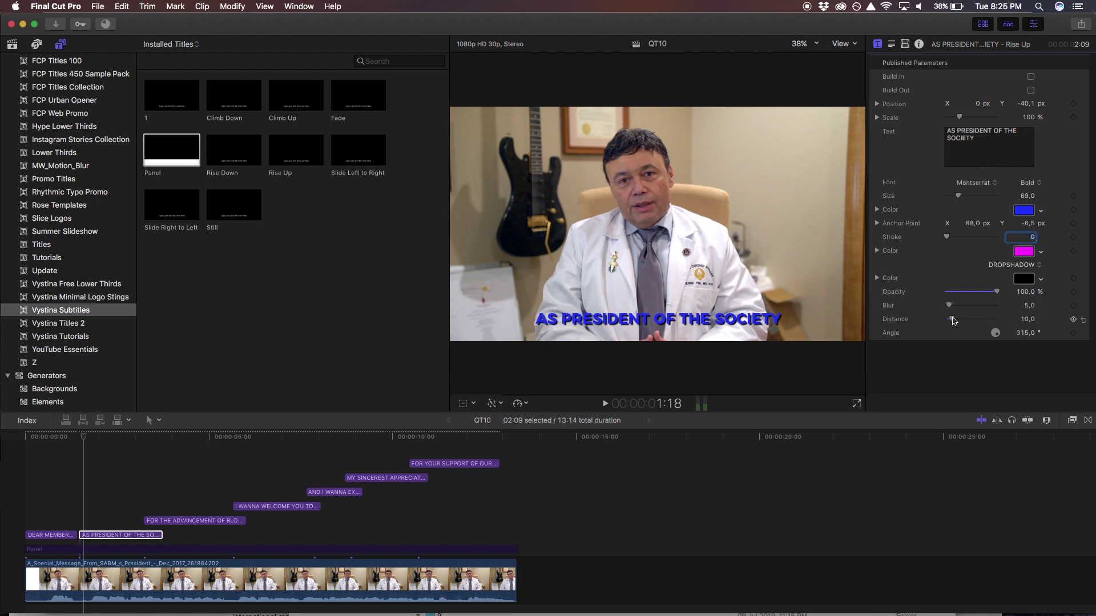
drag(951, 311, 971, 309)
click(982, 293)
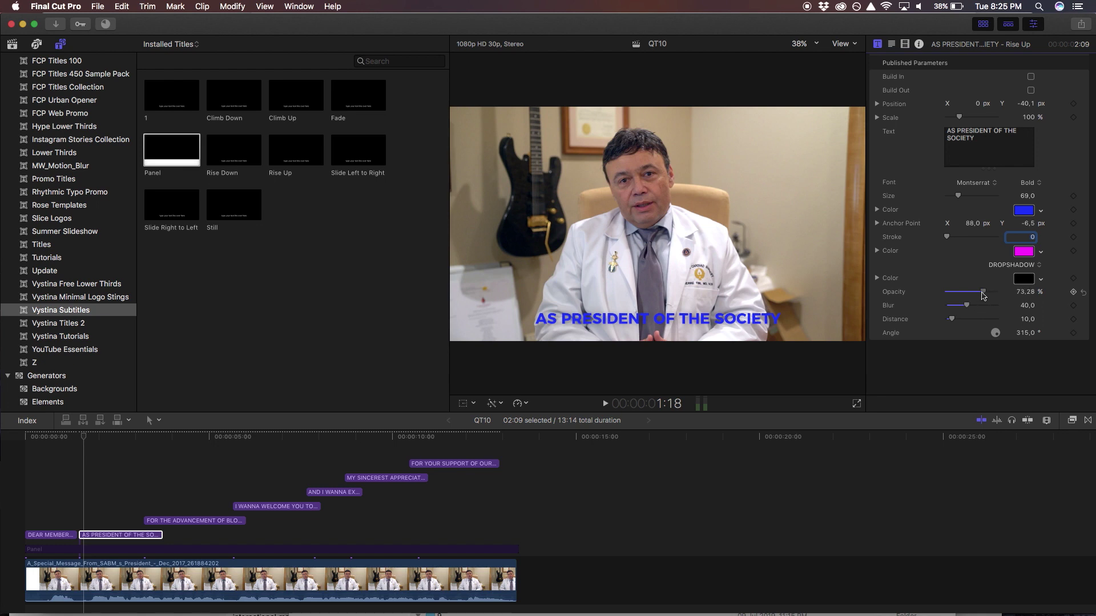